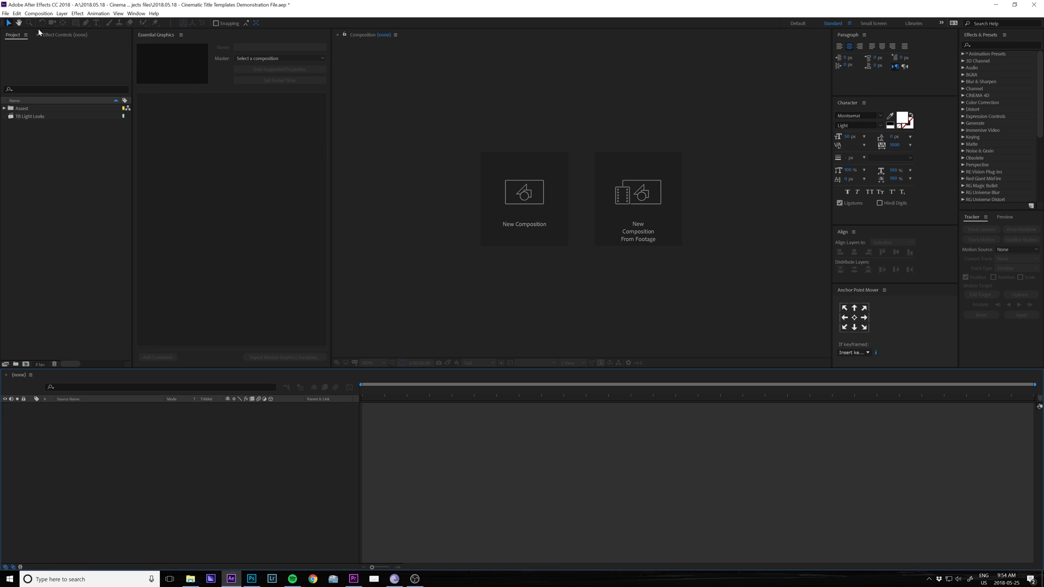
# - Create a 1920×1080, 23.976 fps composition named Comp 5
pyautogui.click(38, 14)
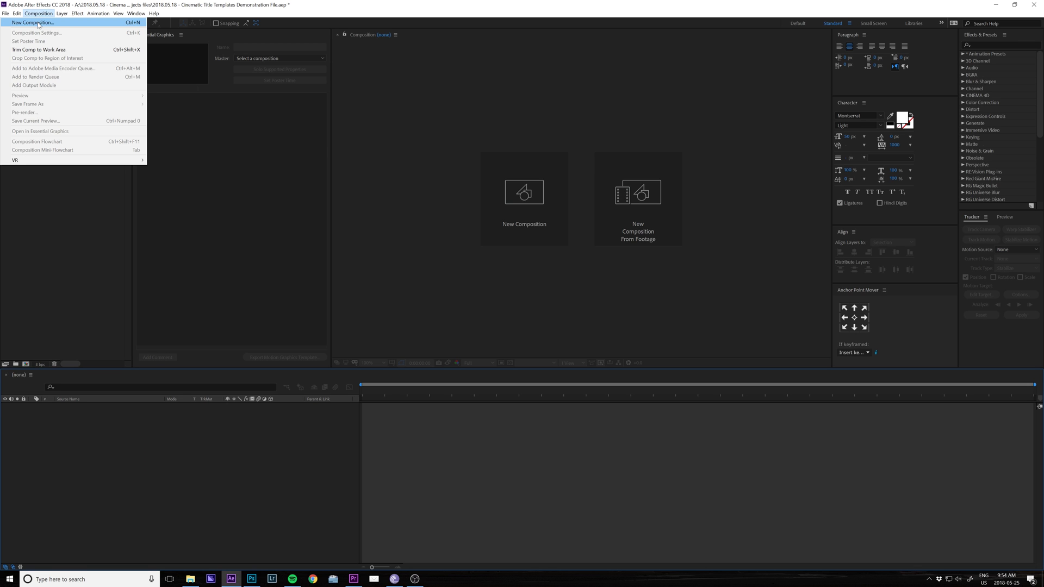
pyautogui.click(30, 23)
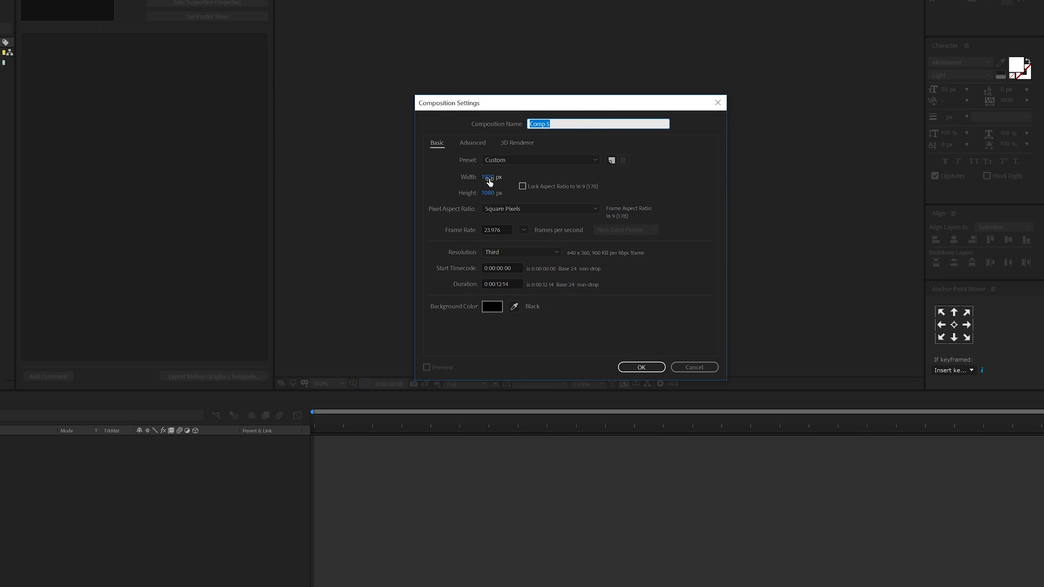
pyautogui.click(489, 182)
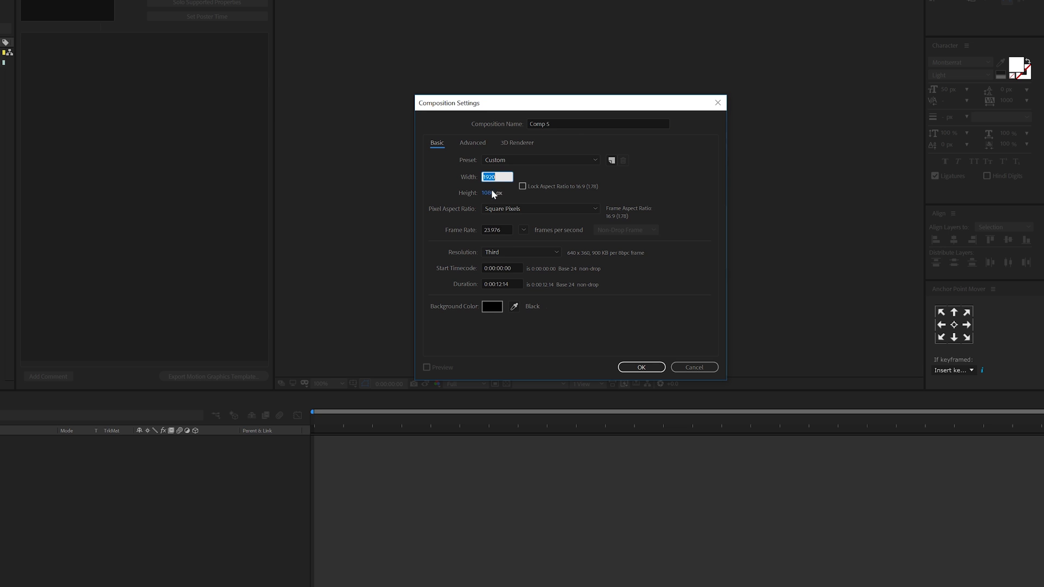
pyautogui.click(492, 190)
pyautogui.click(501, 232)
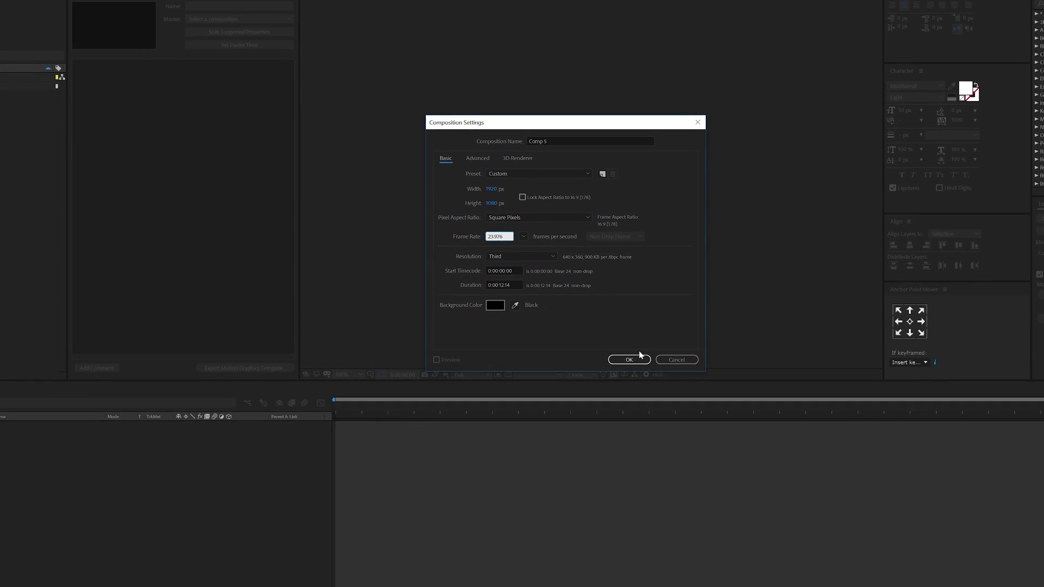
pyautogui.click(617, 353)
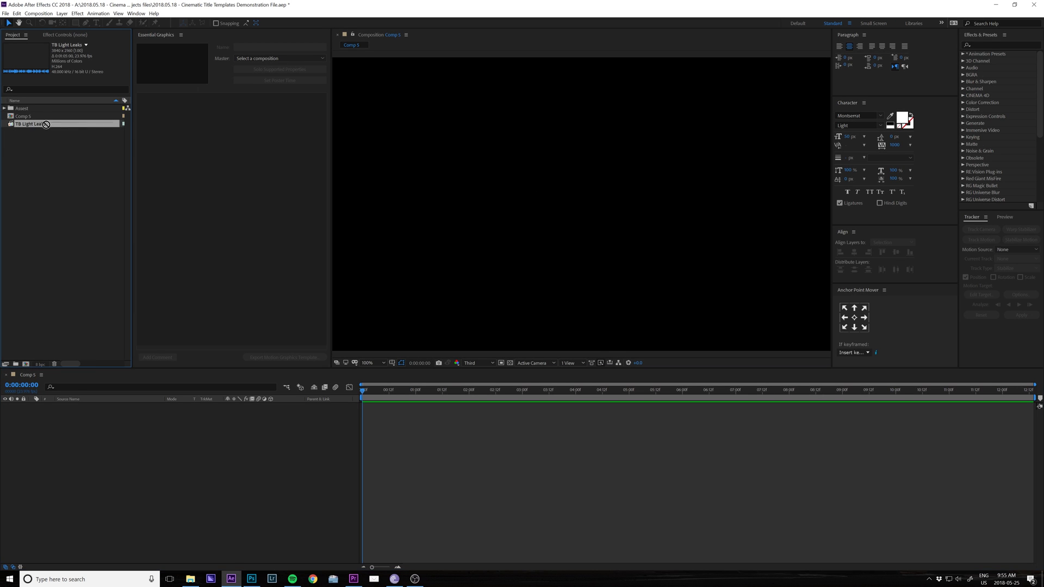
# - Drop TB Light Leaks into the timeline and type the title MOMENT over it
pyautogui.moveTo(30, 125); pyautogui.dragTo(101, 422)
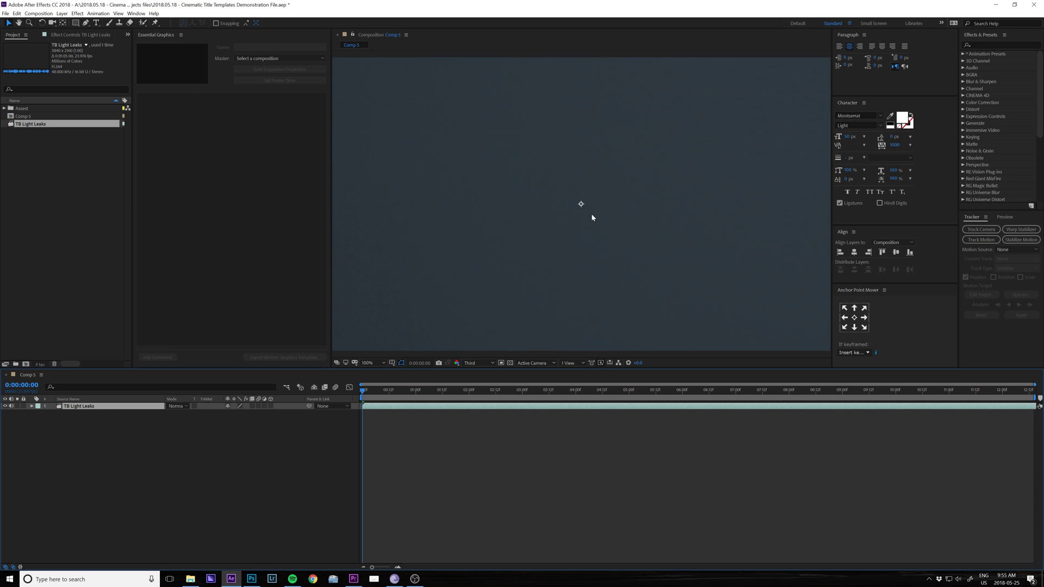
pyautogui.hotkey('ctrl', 't')
pyautogui.click(515, 205)
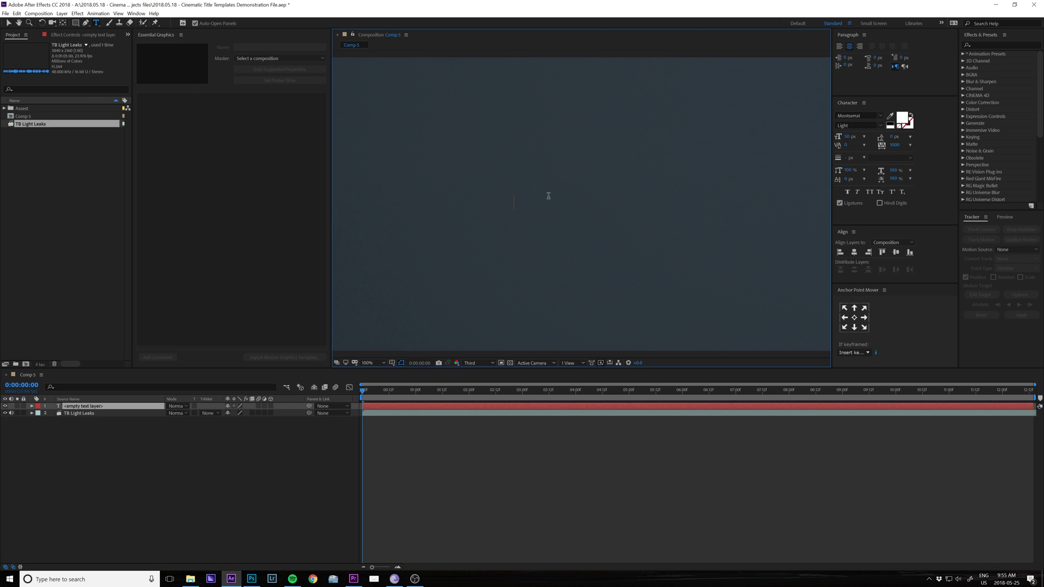
pyautogui.write('MOME')
pyautogui.write('NT')
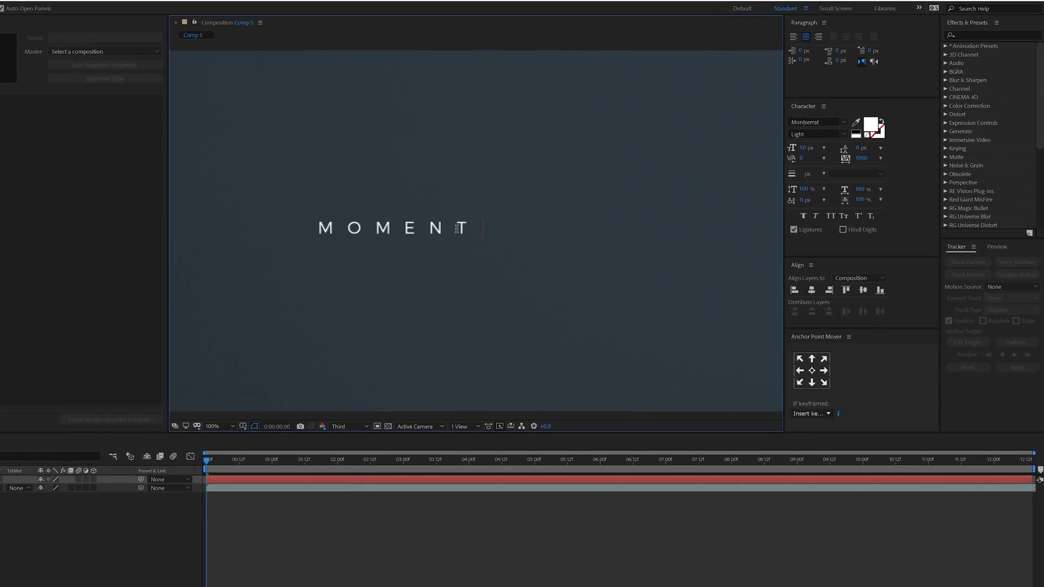
pyautogui.hotkey('ctrl', 'a')
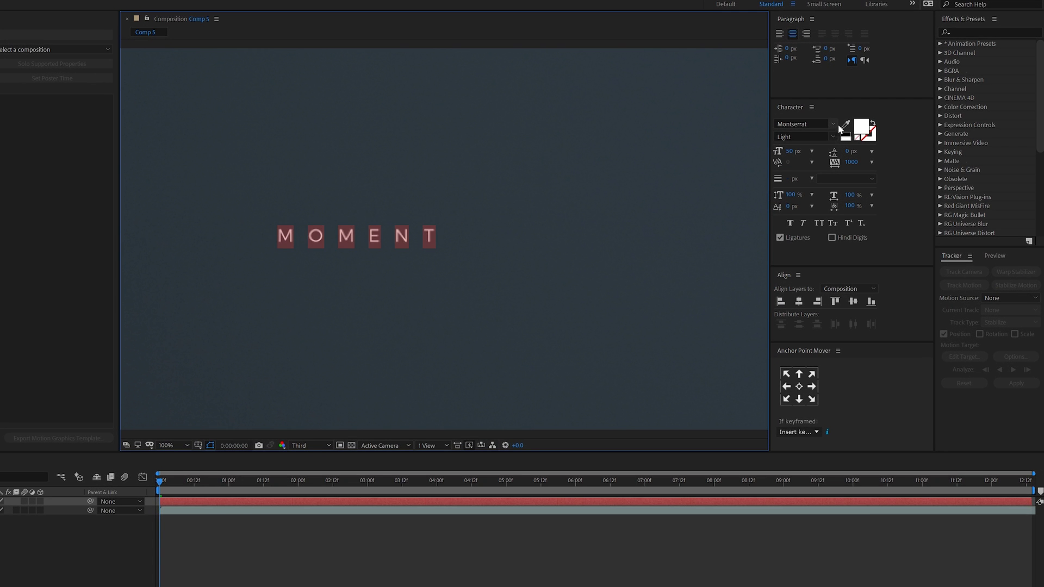
# - Set the MOMENT title's font style to Bold and reselect all its letters
pyautogui.click(833, 129)
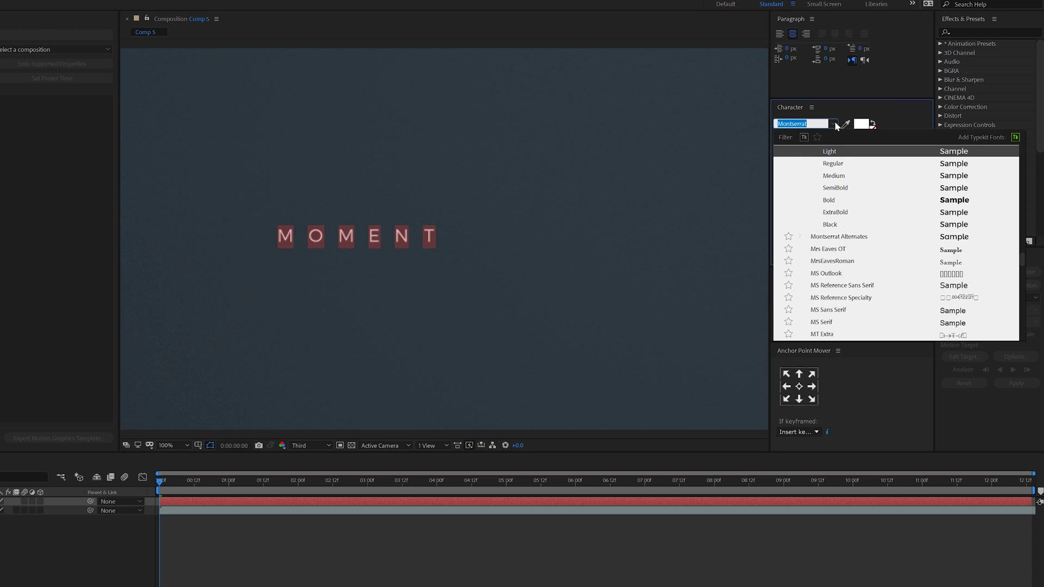
pyautogui.click(836, 201)
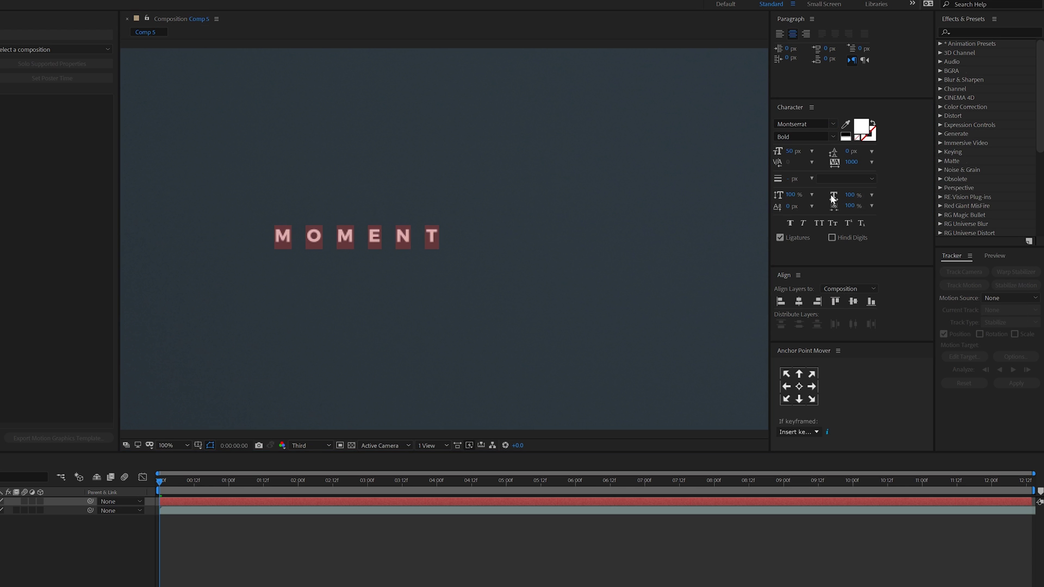
pyautogui.click(405, 244)
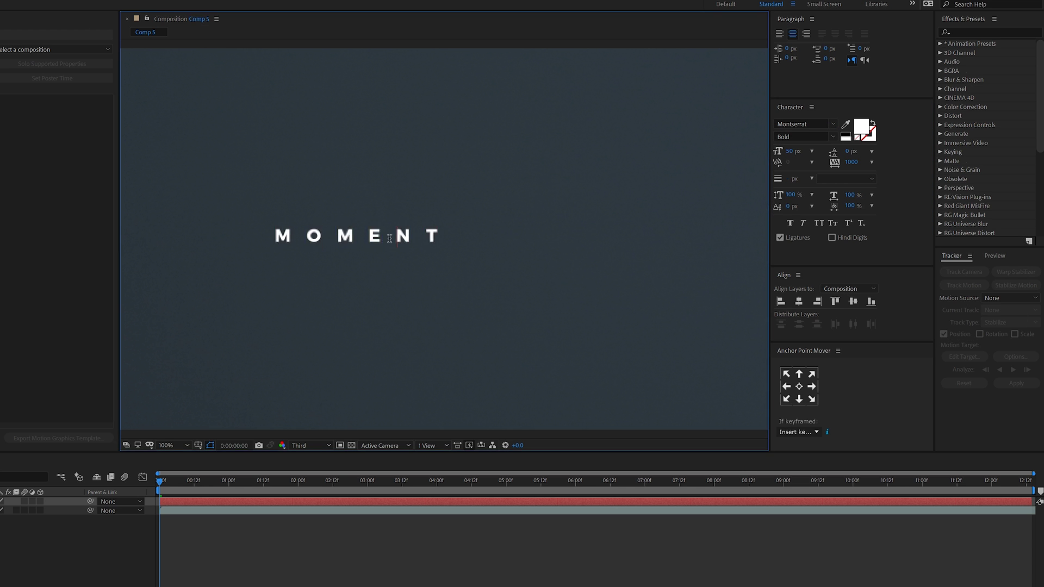
pyautogui.moveTo(275, 236); pyautogui.dragTo(356, 235)
pyautogui.moveTo(431, 236); pyautogui.dragTo(465, 240)
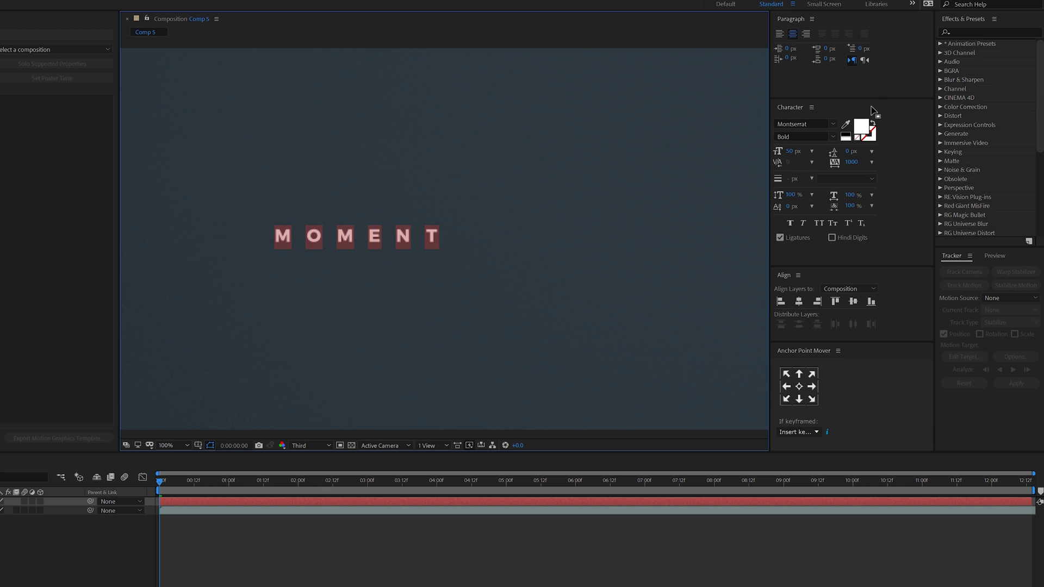
# - Centre the title horizontally and vertically, and center-align its paragraph
pyautogui.click(800, 303)
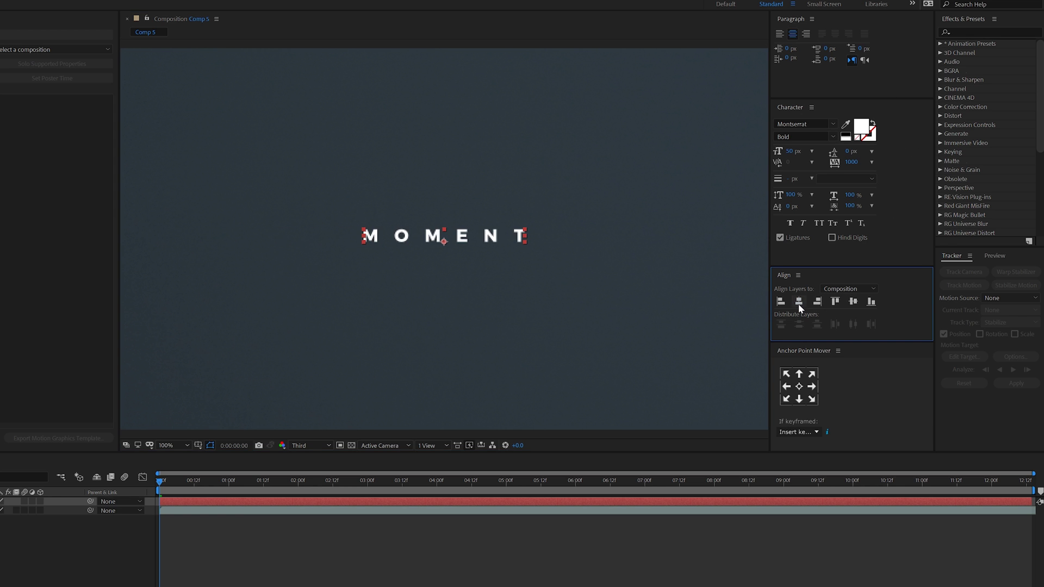
pyautogui.click(853, 301)
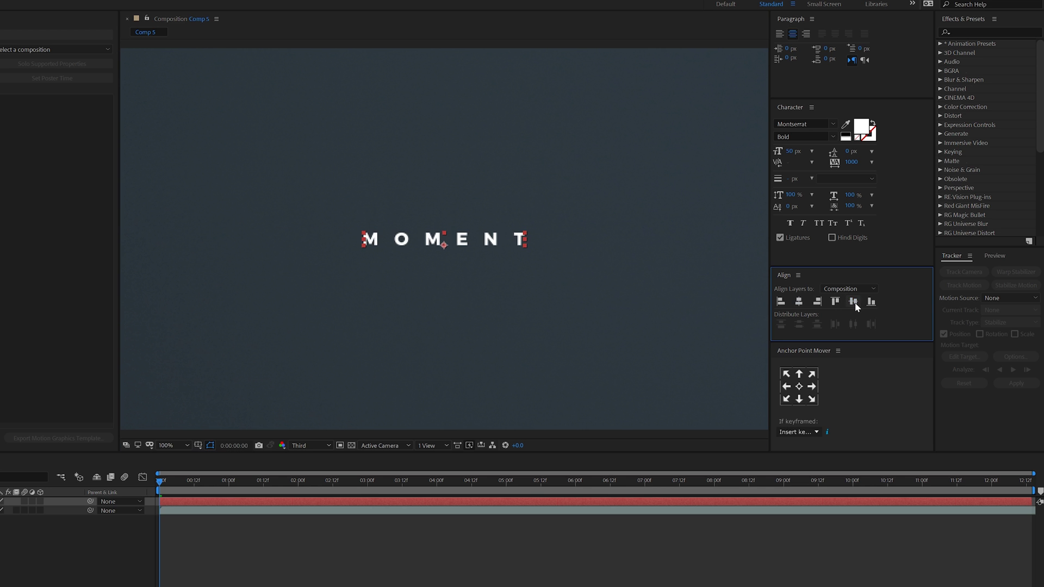
pyautogui.click(792, 36)
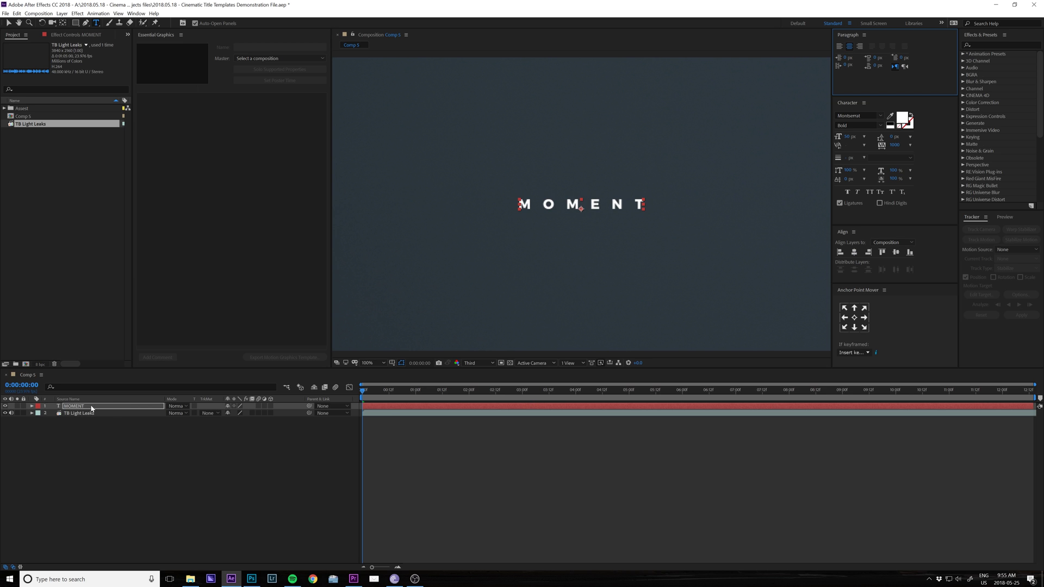
# - Select the MOMENT layer and plot Pen mask points below, right of and above the title
pyautogui.click(92, 408)
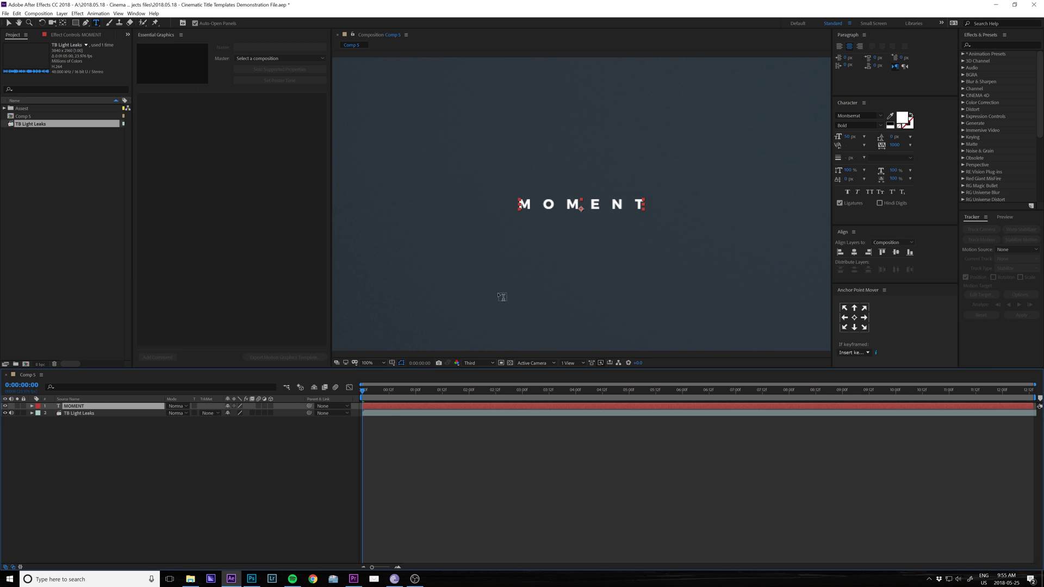
pyautogui.press('g')
pyautogui.click(574, 226)
pyautogui.click(607, 224)
pyautogui.click(616, 223)
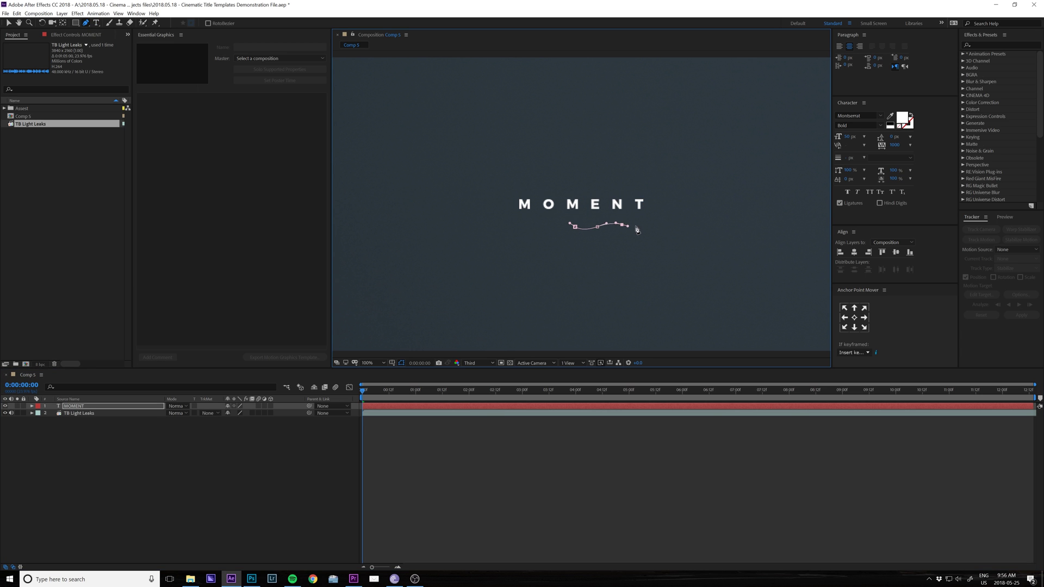
pyautogui.click(640, 226)
pyautogui.click(667, 215)
pyautogui.click(671, 195)
pyautogui.click(642, 182)
# - Curve the mask around the title's left side and close it at the first point
pyautogui.click(570, 185)
pyautogui.click(536, 184)
pyautogui.moveTo(504, 185); pyautogui.dragTo(487, 182)
pyautogui.click(489, 200)
pyautogui.click(503, 225)
pyautogui.moveTo(545, 228); pyautogui.dragTo(552, 233)
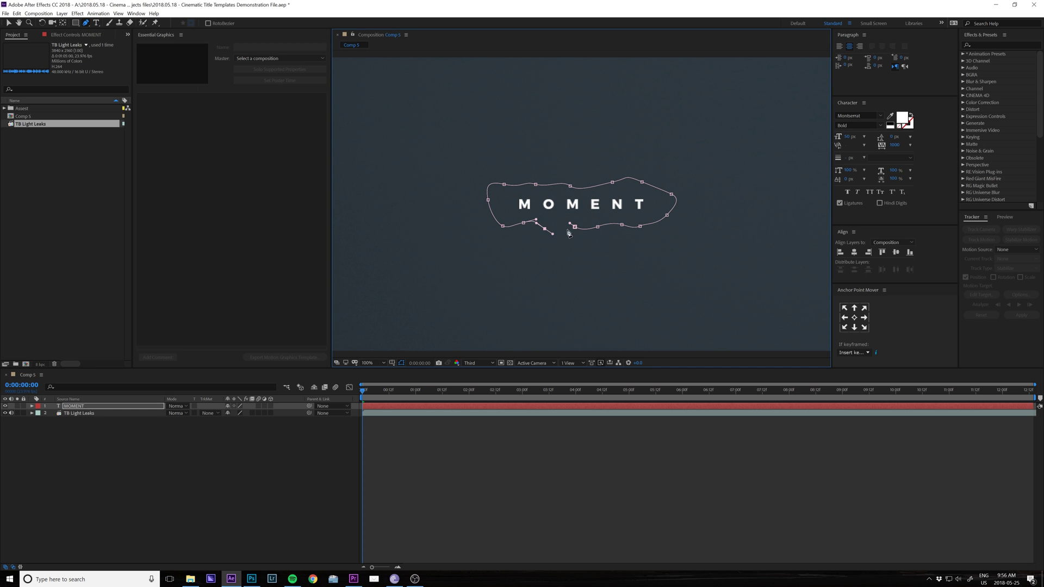
pyautogui.click(575, 226)
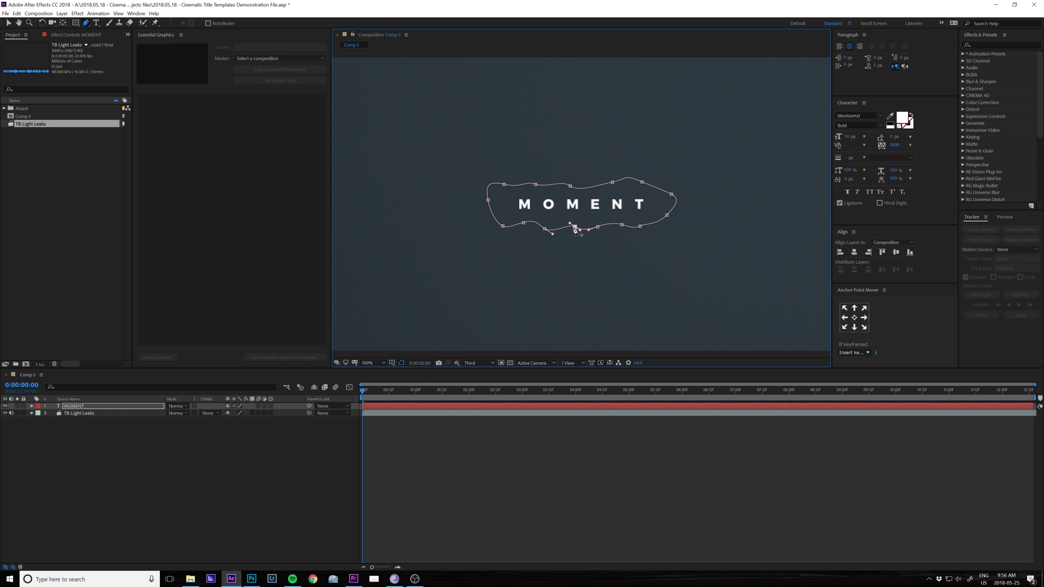
pyautogui.click(80, 407)
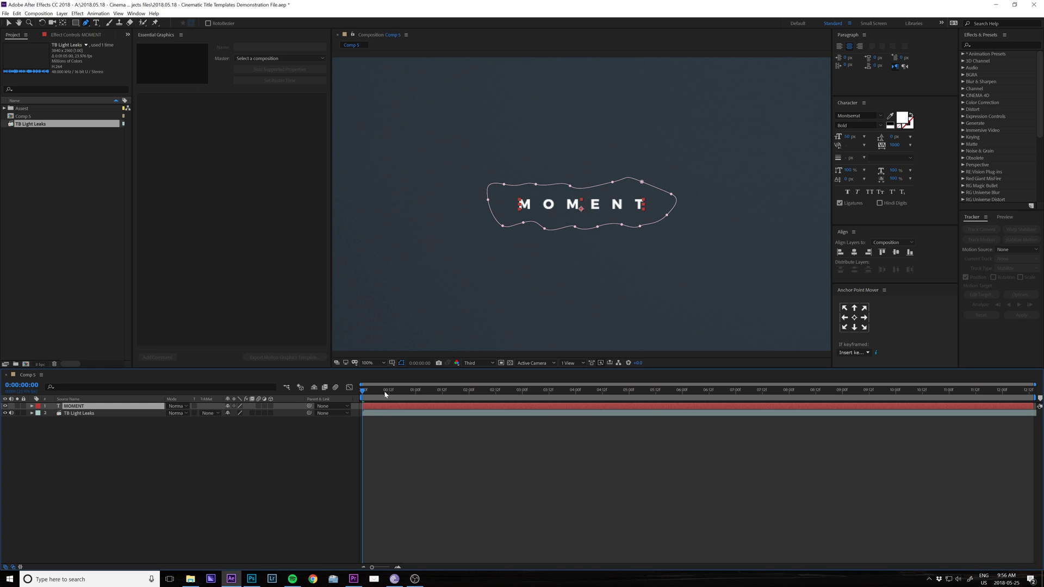
# - Keyframe Mask 1 Expansion at 0:00:01:01, set it to -89 at frame 0, and feather 9
pyautogui.moveTo(378, 390); pyautogui.dragTo(418, 390)
pyautogui.click(31, 406)
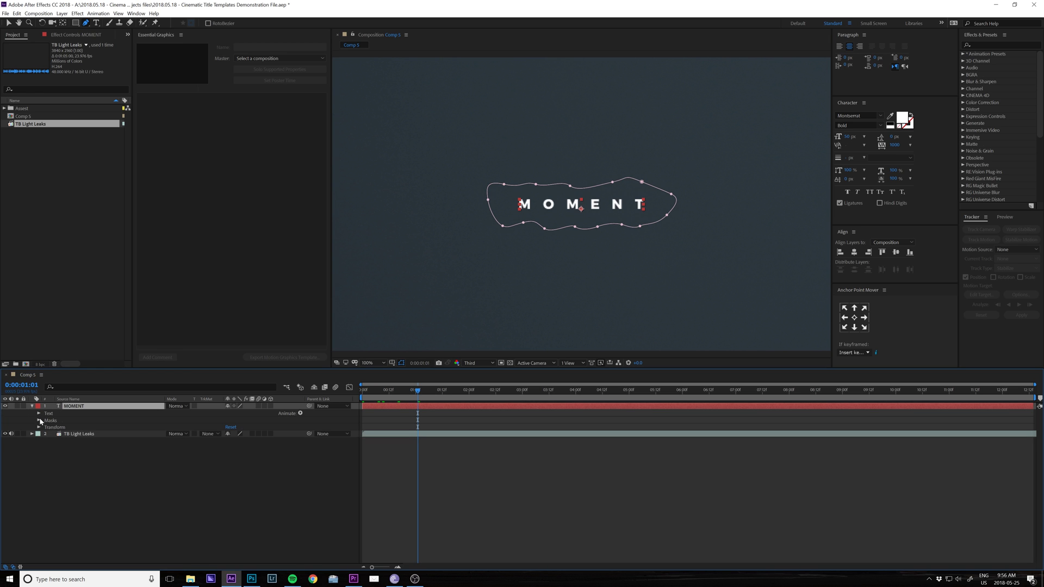
pyautogui.click(40, 421)
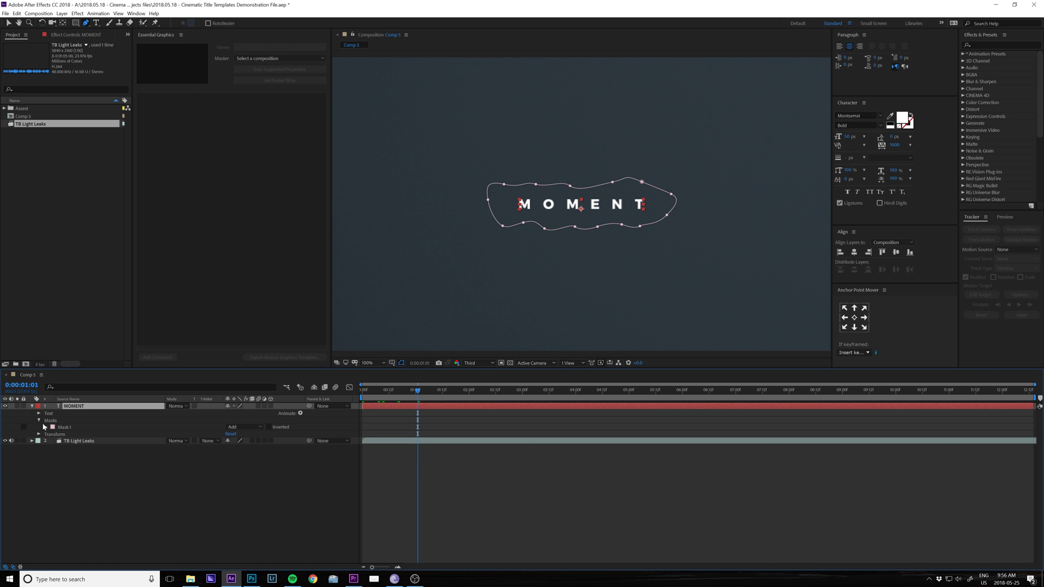
pyautogui.click(46, 426)
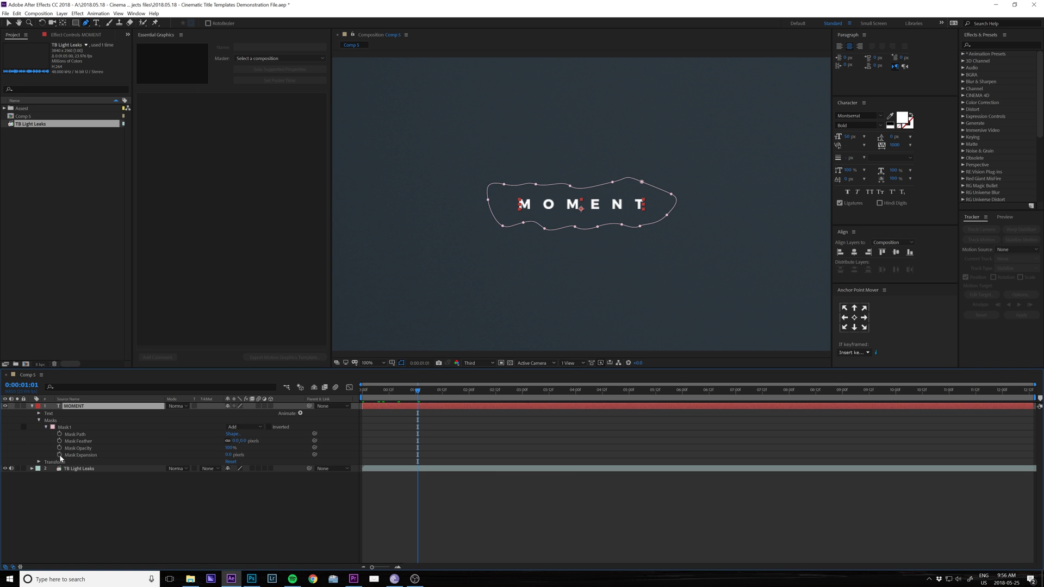
pyautogui.click(59, 455)
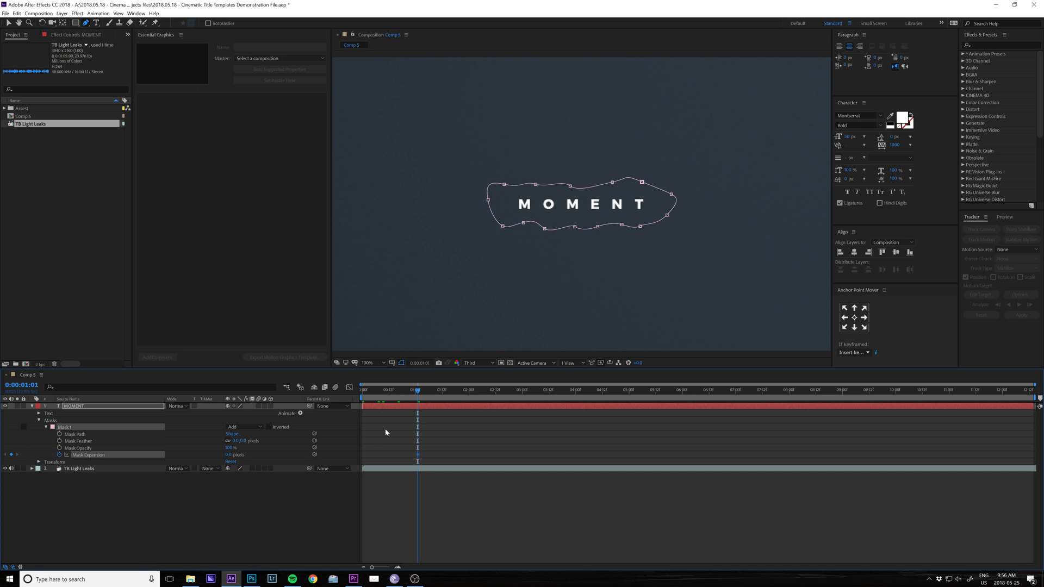
pyautogui.moveTo(414, 395); pyautogui.dragTo(353, 396)
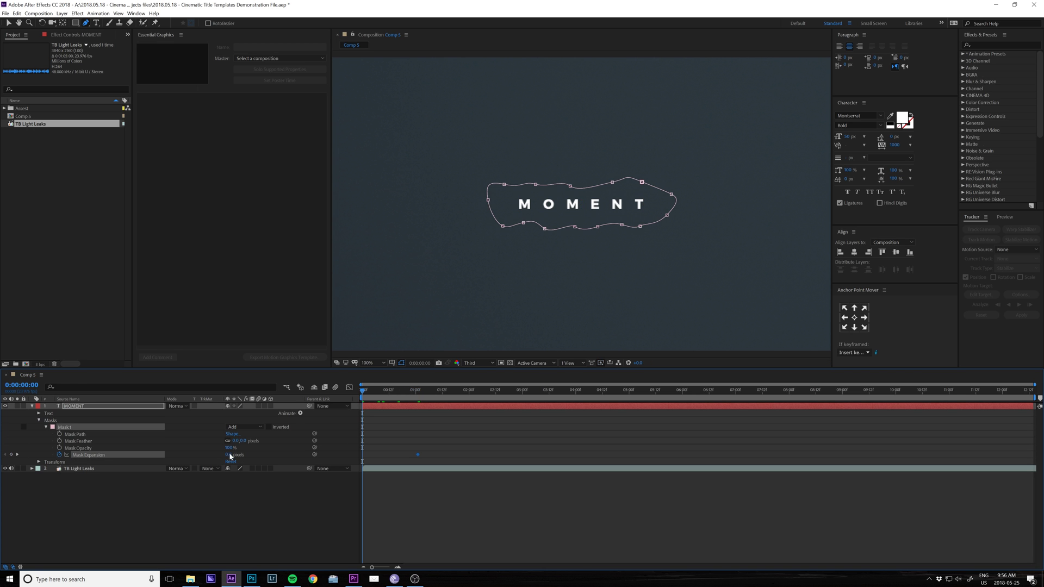
pyautogui.moveTo(217, 456); pyautogui.dragTo(192, 458)
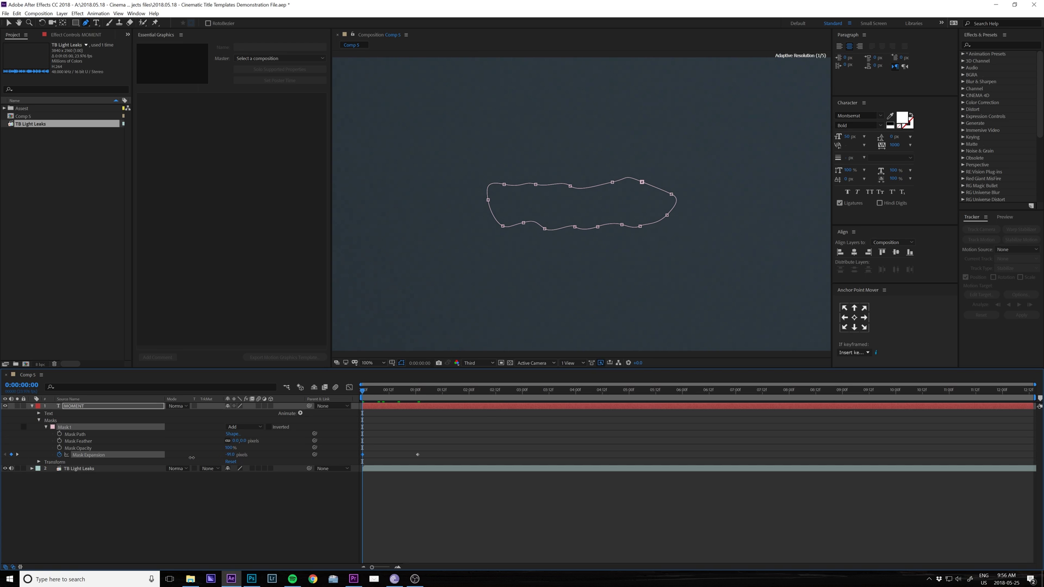
pyautogui.moveTo(234, 441); pyautogui.dragTo(257, 441)
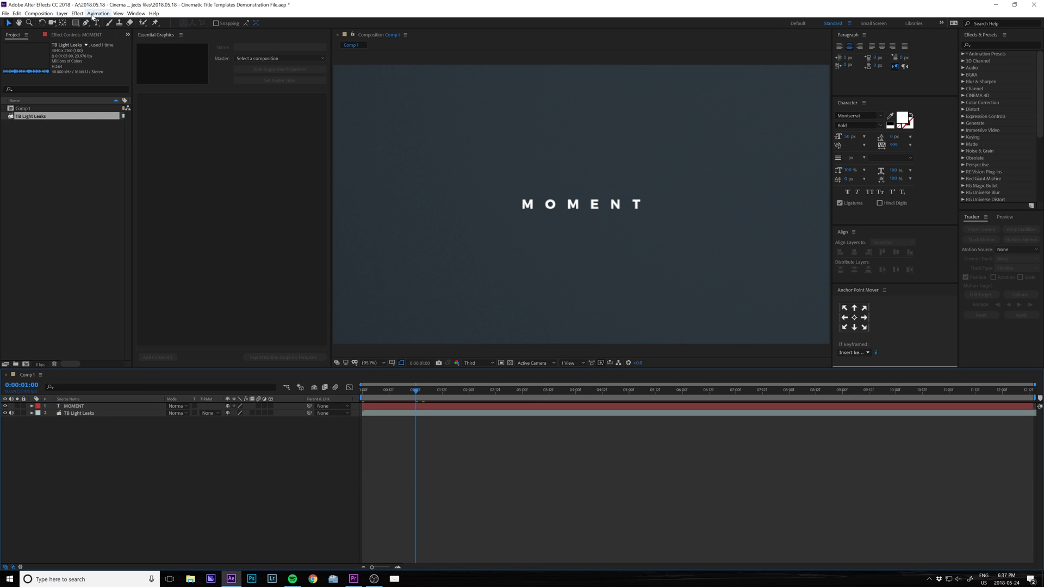
# - In Essential Graphics, set Comp 1 as master and name the template Cinematic 001
pyautogui.click(133, 14)
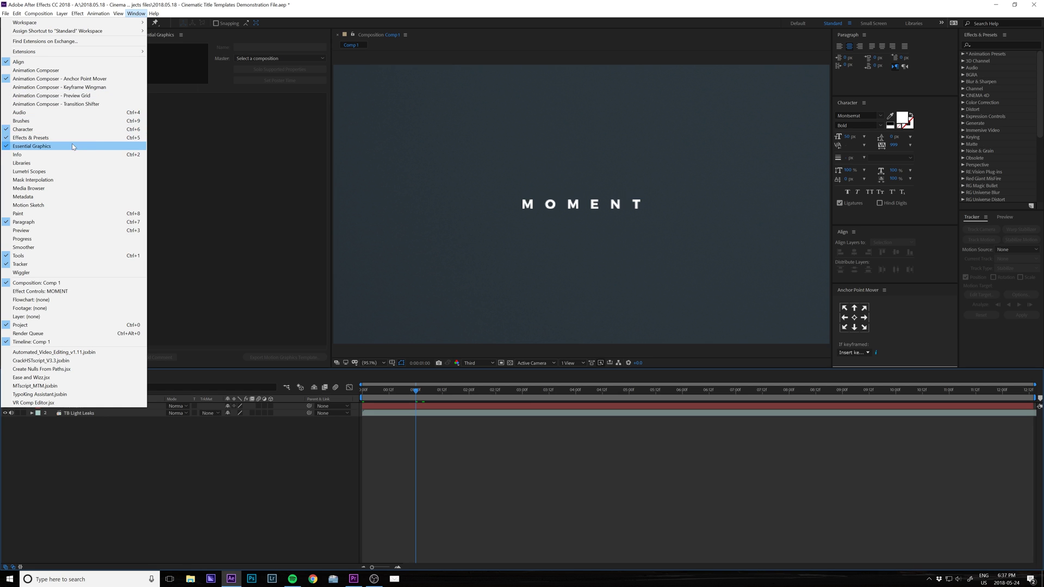
pyautogui.click(218, 140)
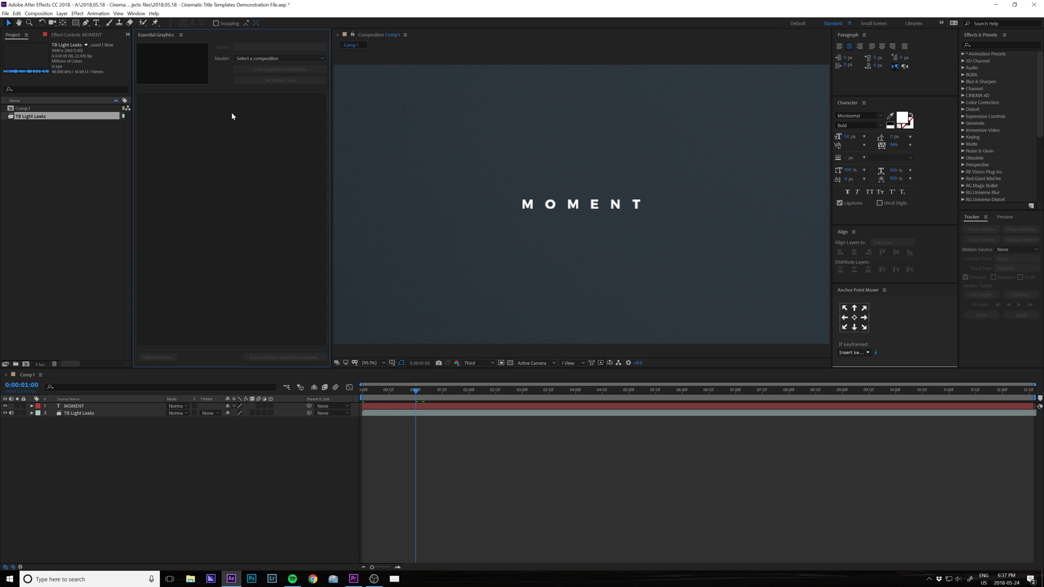
pyautogui.click(262, 58)
pyautogui.click(259, 46)
pyautogui.press('BackSpace')
pyautogui.write('Cinematic 001')
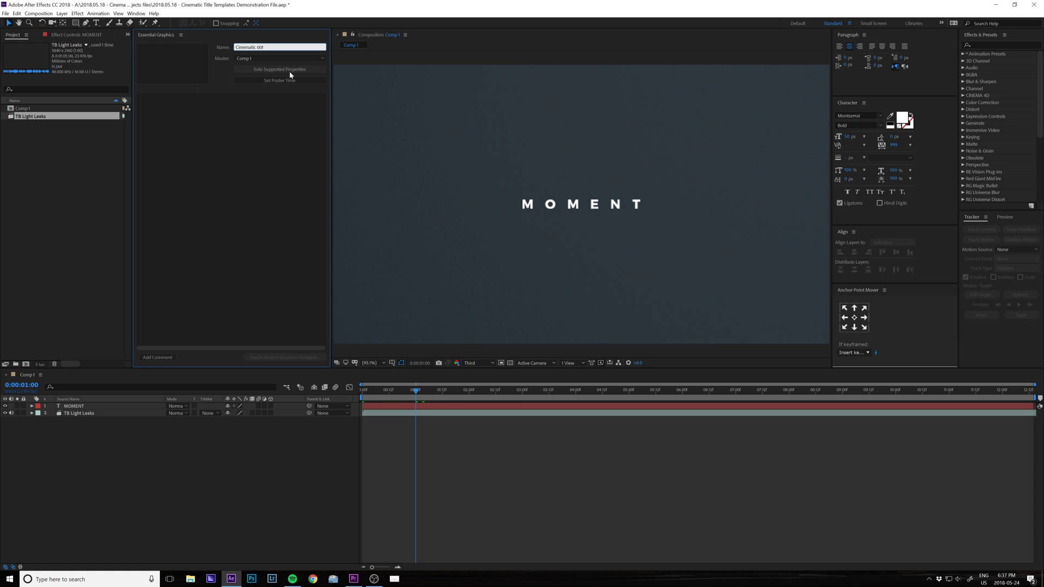
pyautogui.click(289, 72)
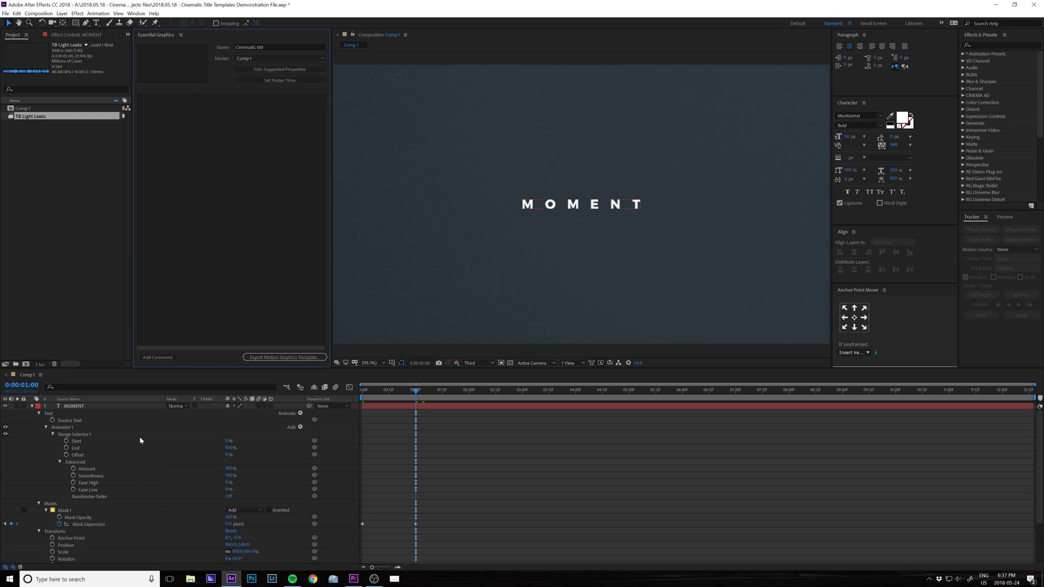
# - Add MOMENT's Source Text to Essential Graphics and relabel it Main Title
pyautogui.click(79, 422)
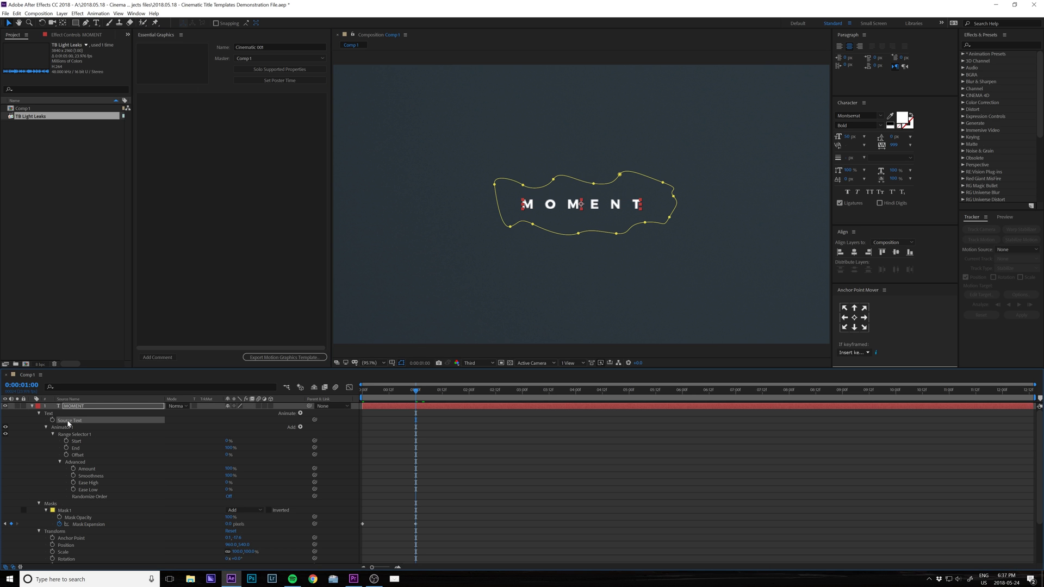
pyautogui.moveTo(69, 423); pyautogui.dragTo(223, 113)
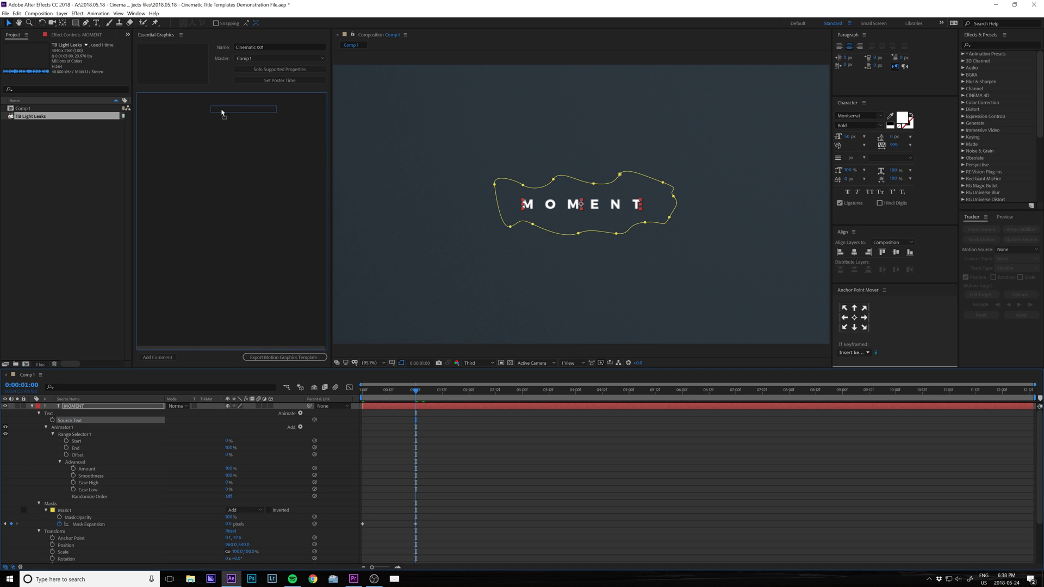
pyautogui.moveTo(221, 112); pyautogui.dragTo(222, 111)
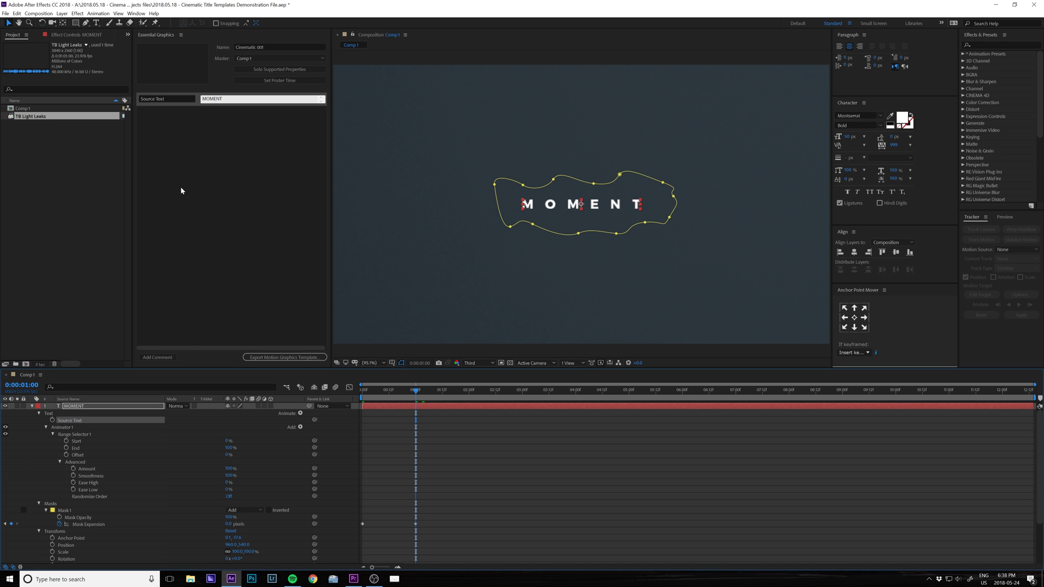
pyautogui.click(174, 97)
pyautogui.press('BackSpace')
pyautogui.write('Main Title')
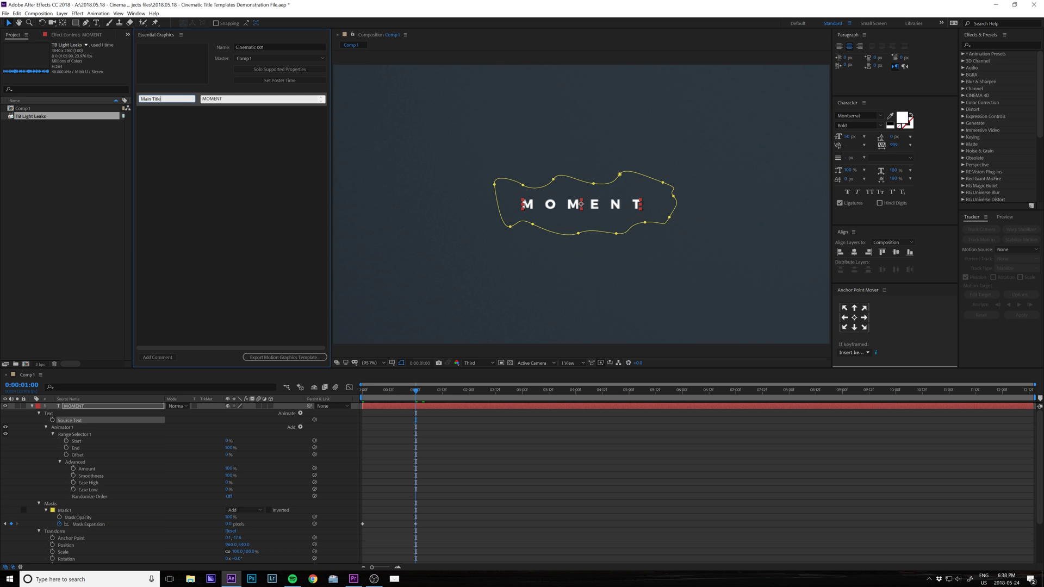
# - Add an RGB Fill Color animator to MOMENT set to white (FFFFFF)
pyautogui.click(301, 414)
pyautogui.moveTo(325, 486)
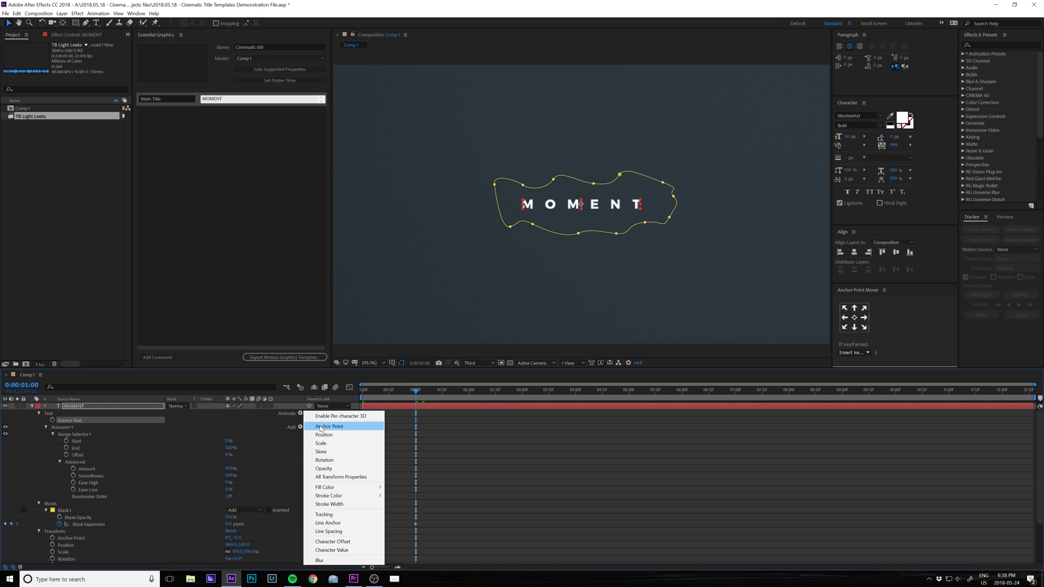
pyautogui.click(294, 491)
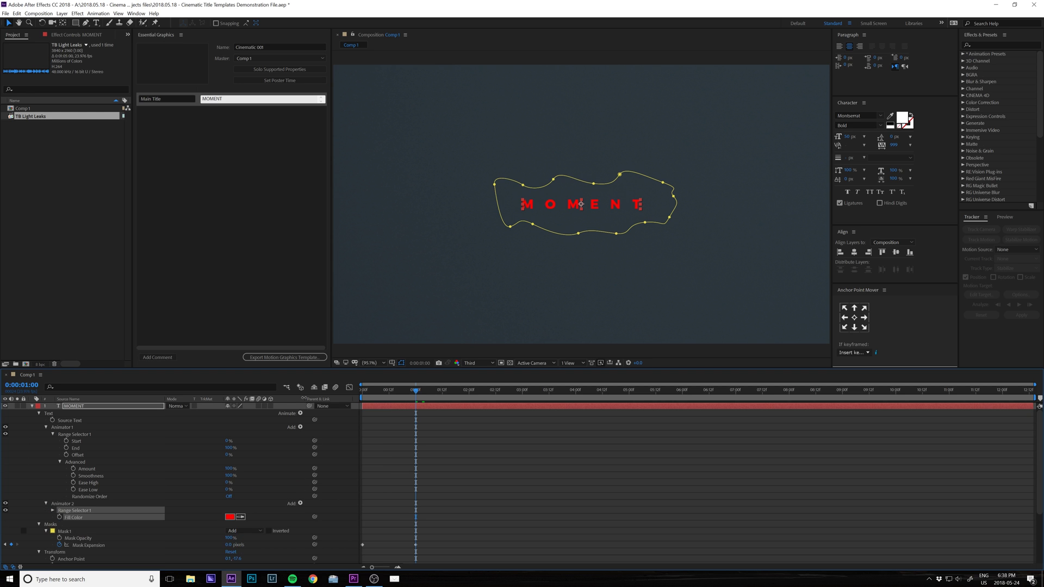
pyautogui.click(229, 516)
pyautogui.write('ffffff')
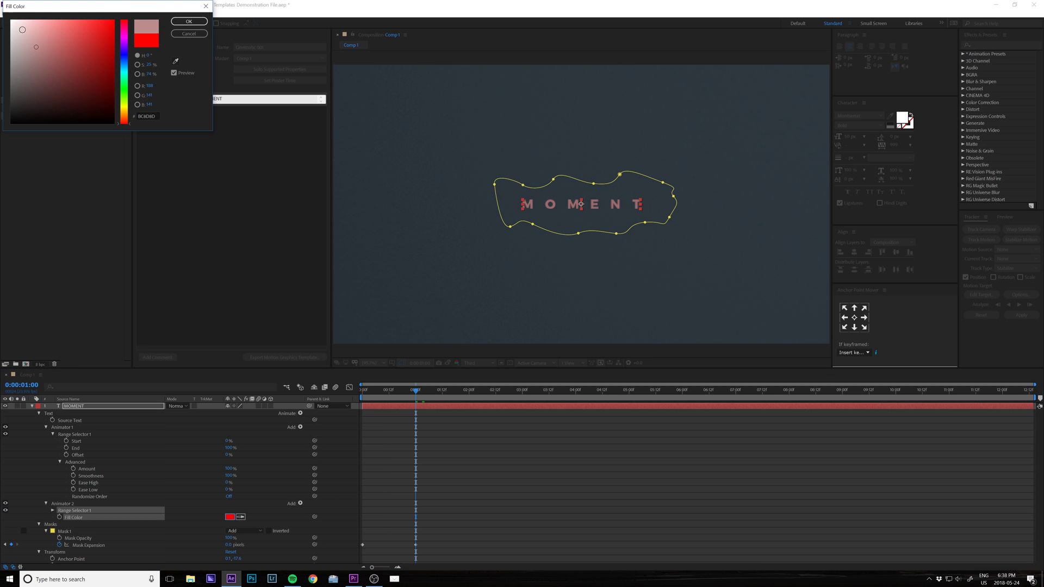
pyautogui.click(189, 21)
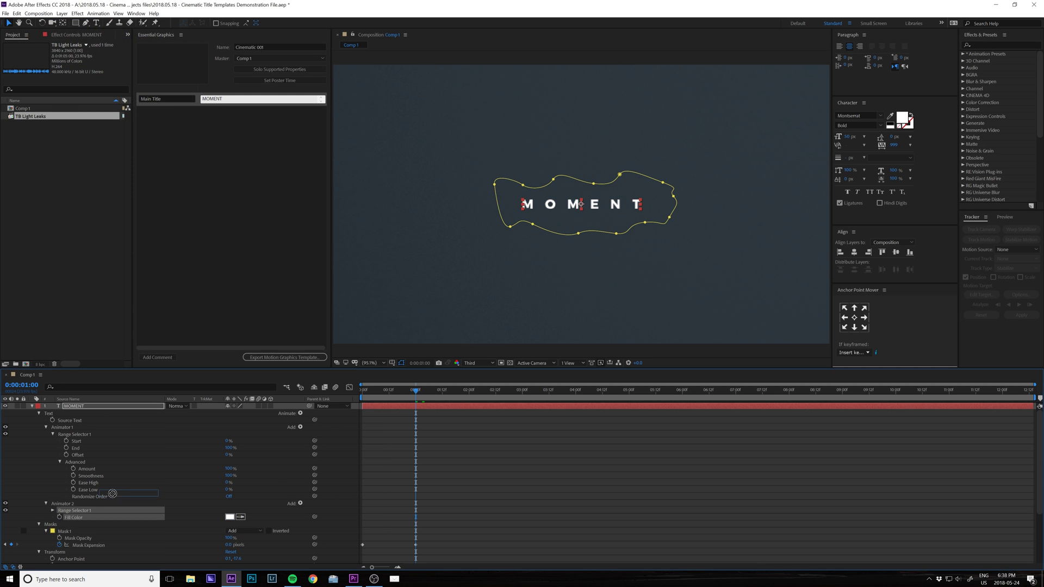
# - Add Fill Color to the Cinematic 001 template and preview the animation
pyautogui.moveTo(75, 517); pyautogui.dragTo(214, 158)
pyautogui.click(214, 155)
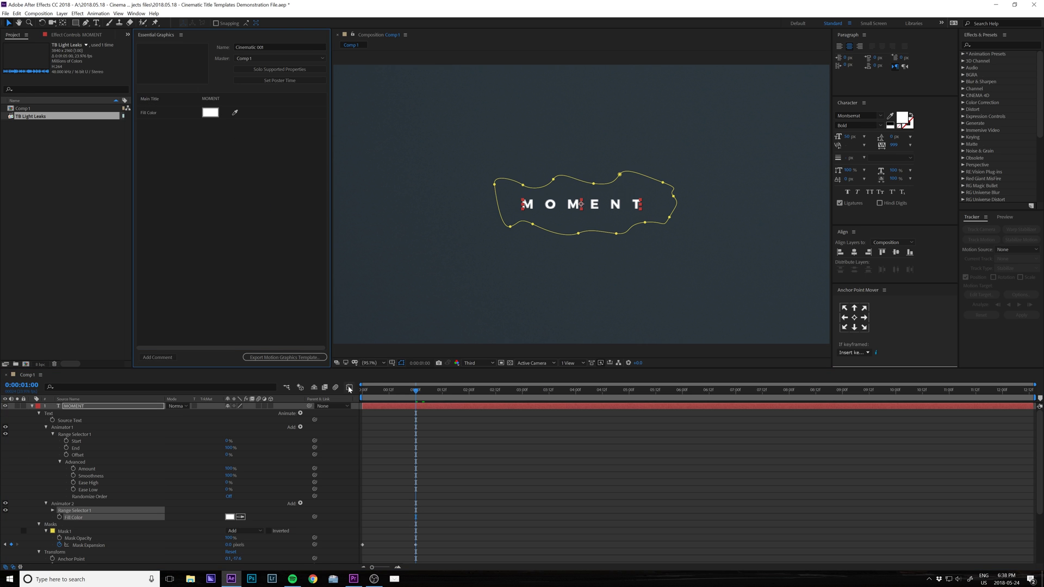
pyautogui.press('space')
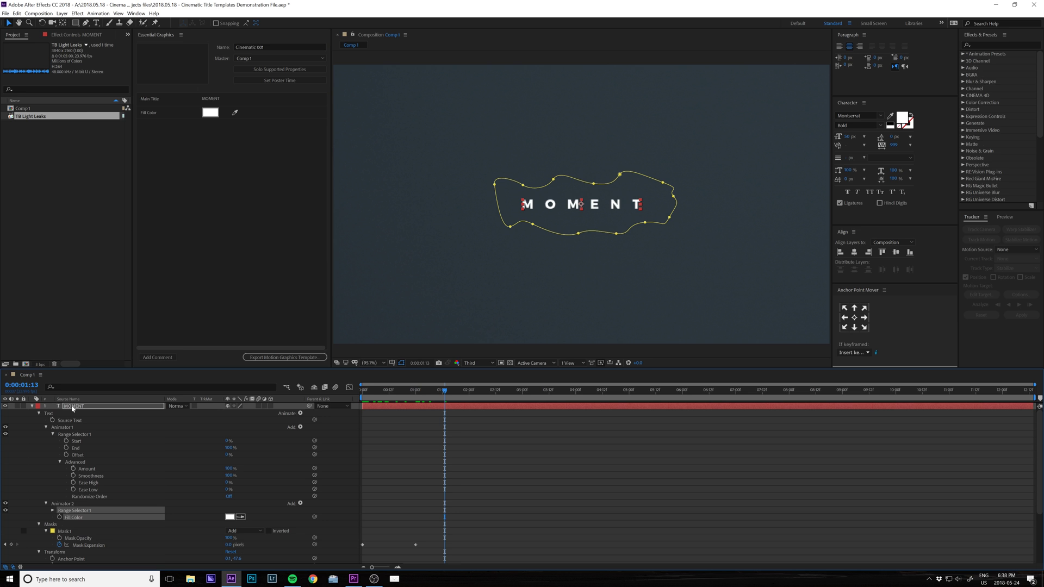
pyautogui.scroll(-3, 91, 417)
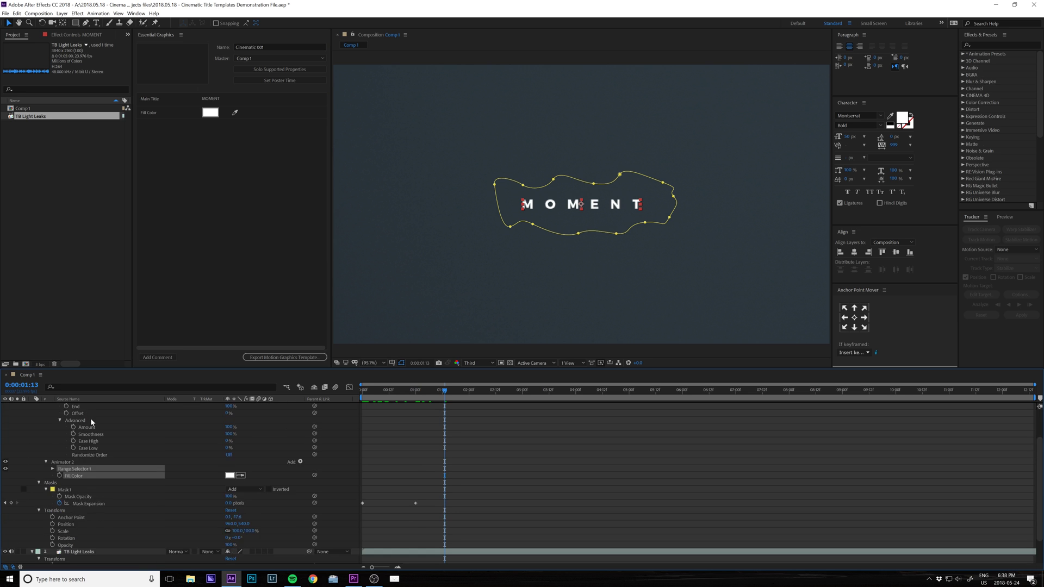
# - Delete the TB Light Leaks layer and scrub the opening frames of MOMENT
pyautogui.click(78, 519)
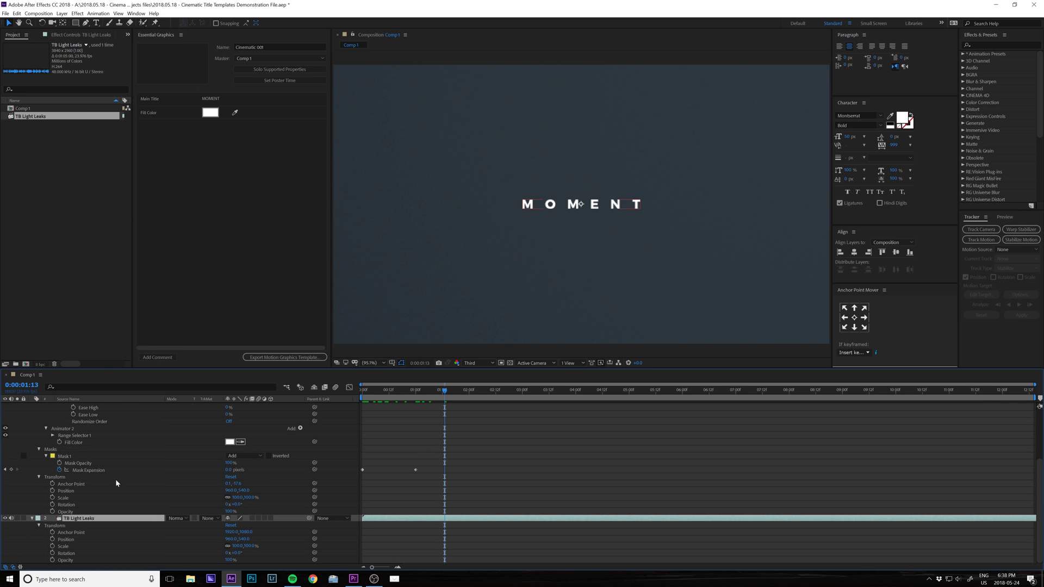
pyautogui.scroll(3, 122, 473)
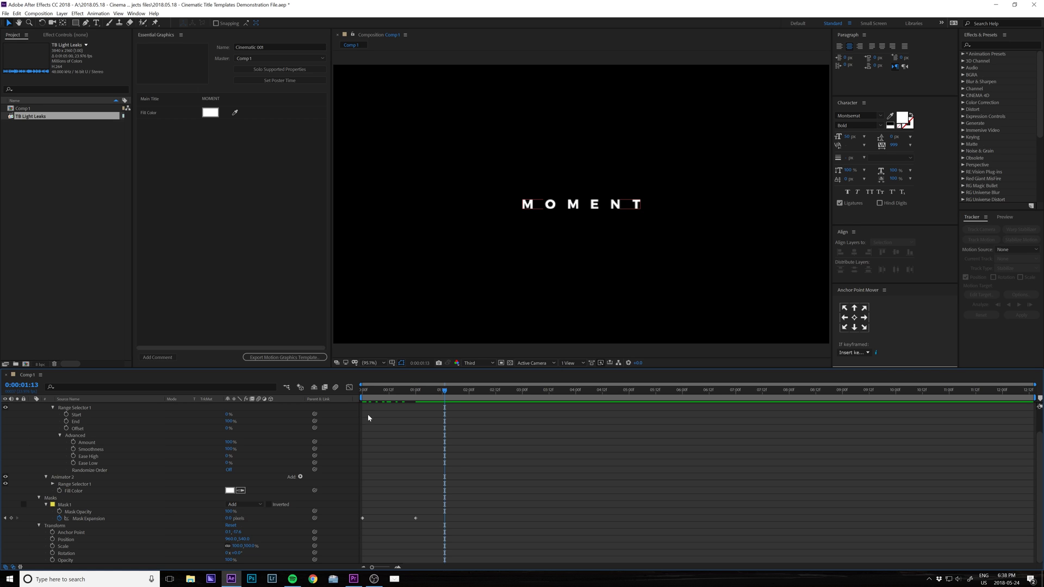
pyautogui.moveTo(400, 394); pyautogui.dragTo(439, 405)
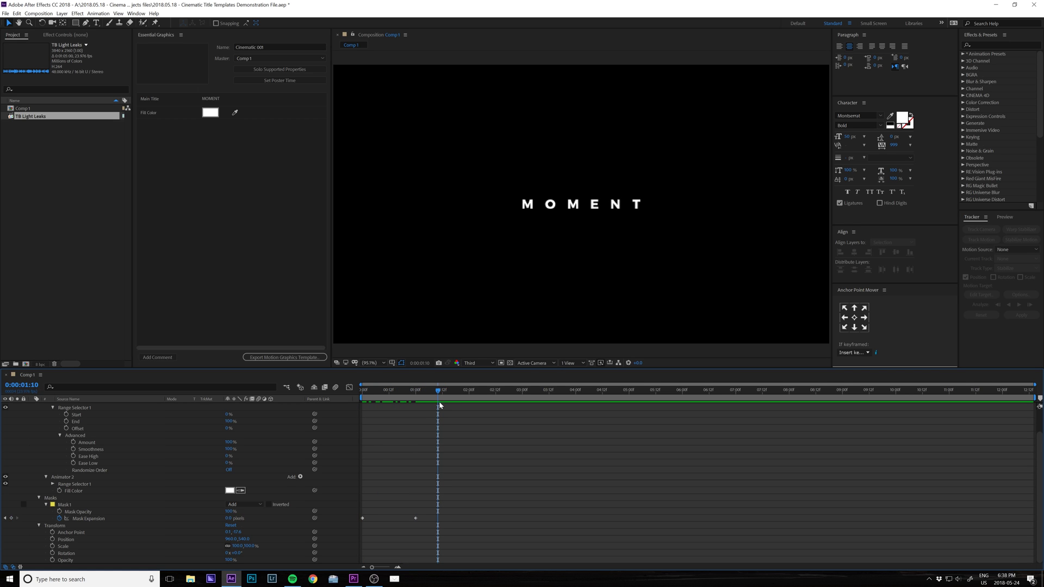
pyautogui.click(295, 358)
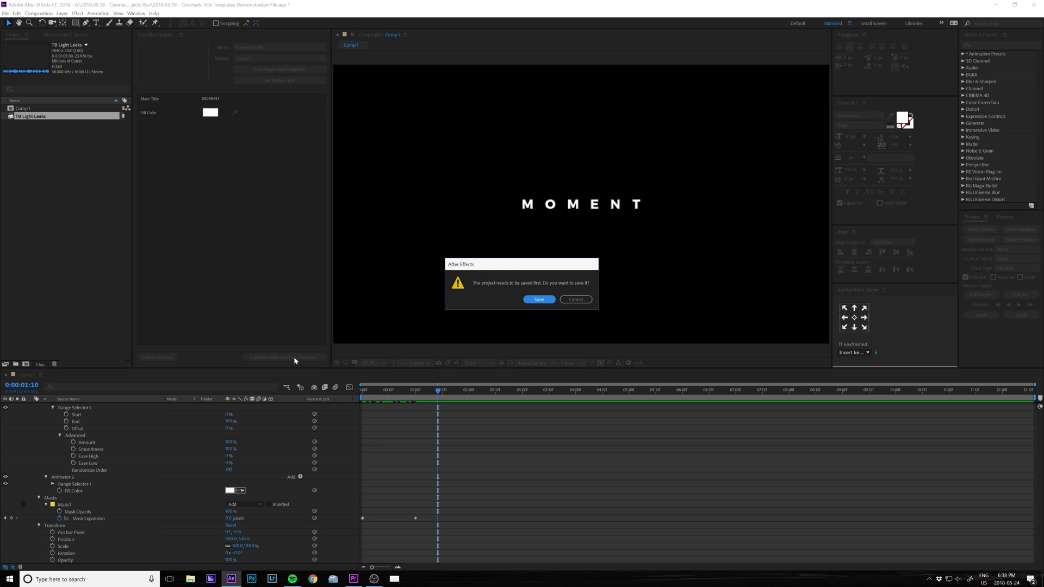
pyautogui.click(547, 301)
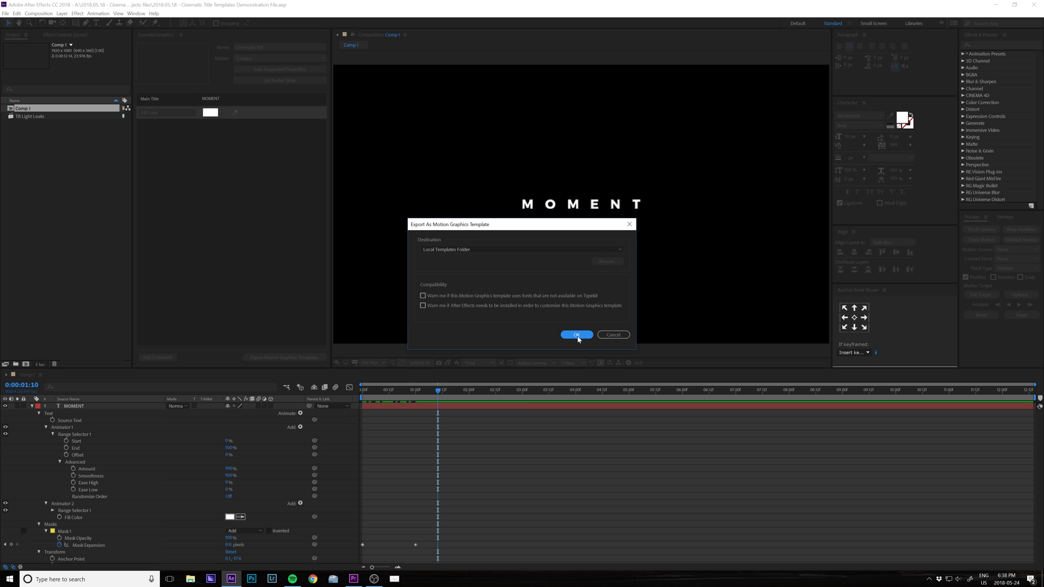
pyautogui.click(577, 335)
pyautogui.click(530, 299)
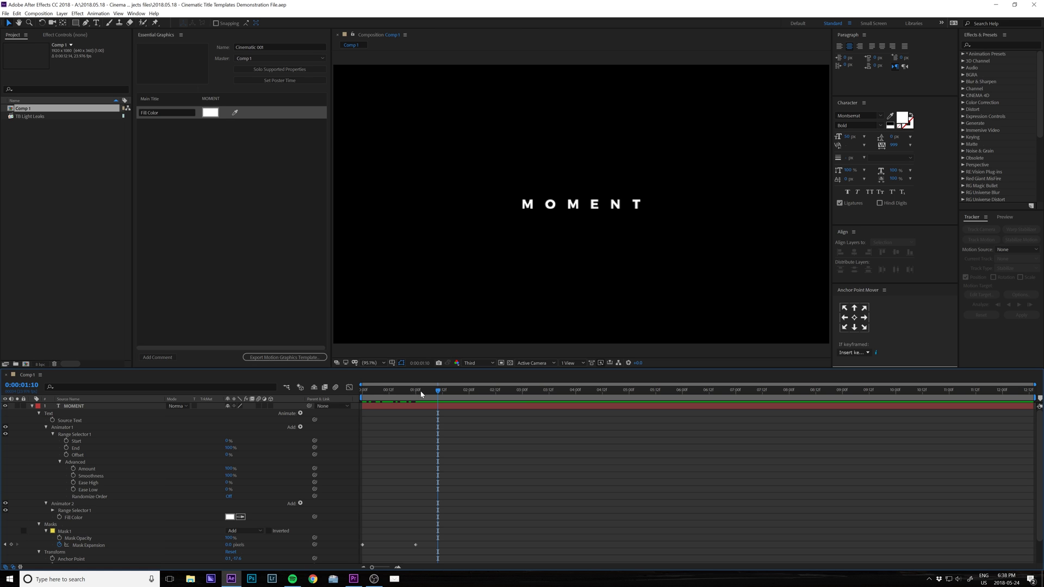
pyautogui.moveTo(421, 394); pyautogui.dragTo(450, 399)
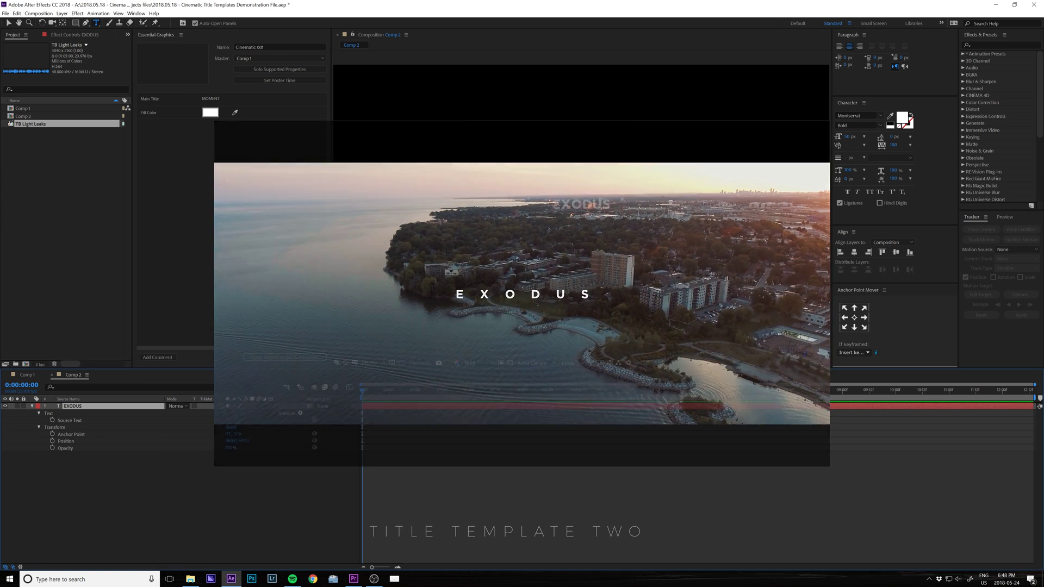
# - Set the EXODUS text to Montserrat Light with tracking 1000
pyautogui.doubleClick(593, 203)
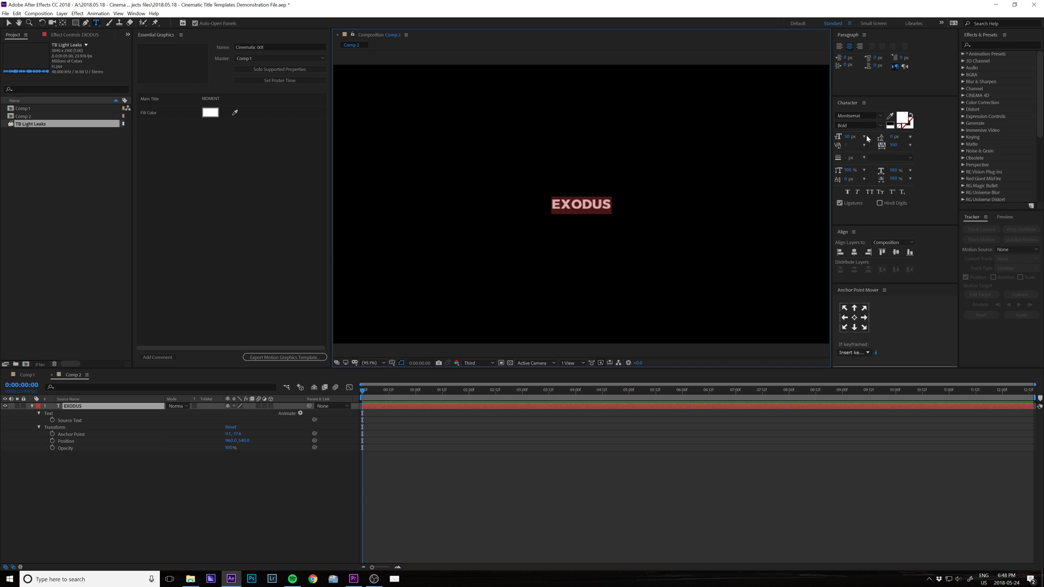
pyautogui.click(879, 125)
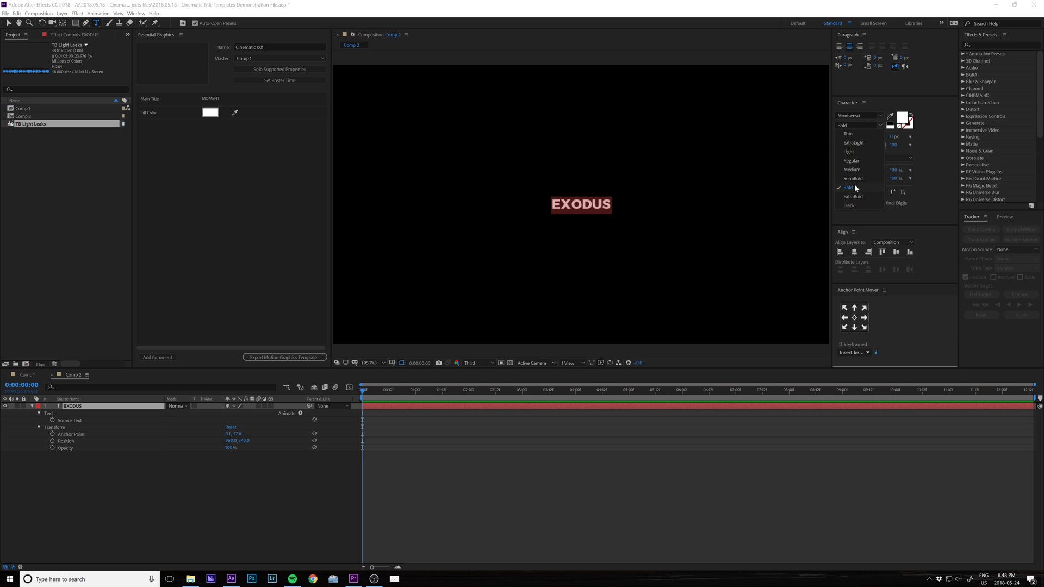
pyautogui.click(849, 152)
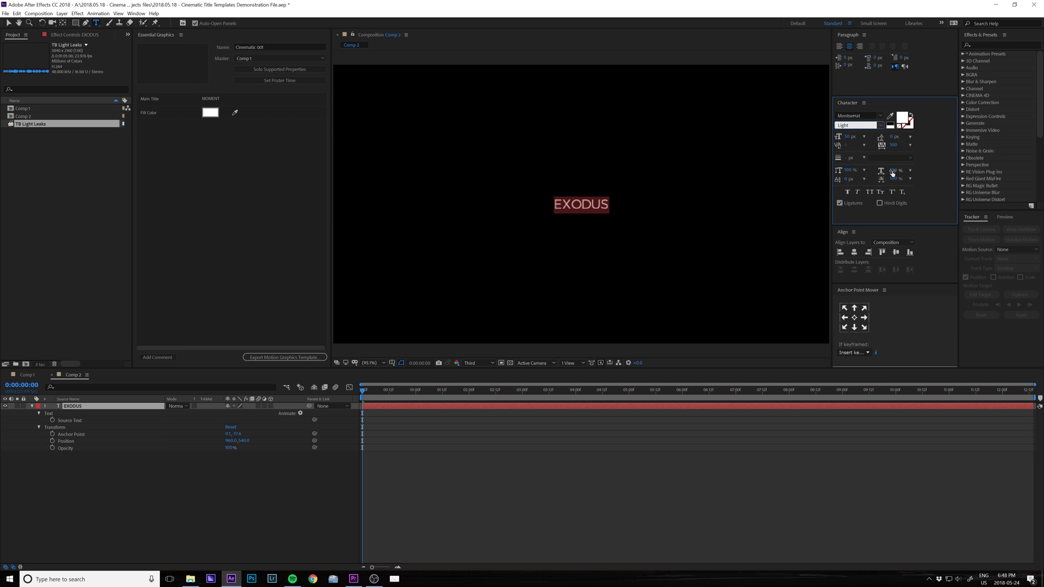
pyautogui.click(893, 145)
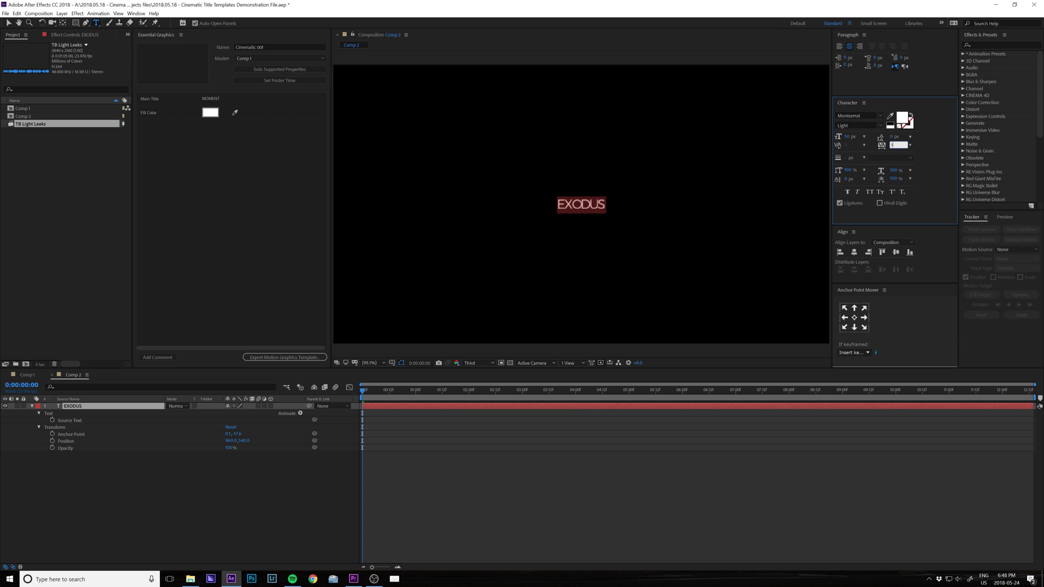
pyautogui.write('1000')
pyautogui.press('Return')
pyautogui.press('Return')
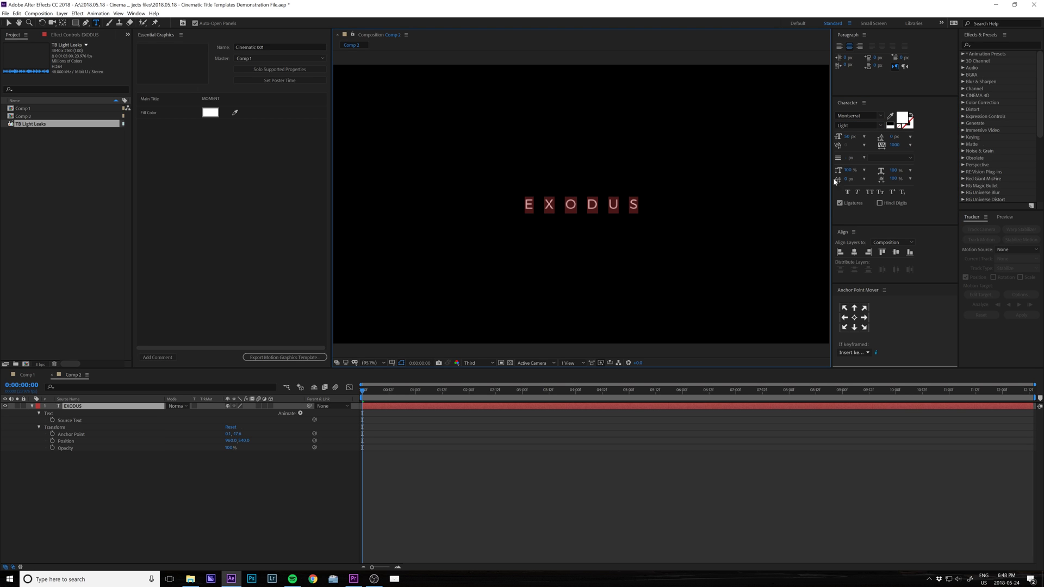
# - Keyframe EXODUS opacity at full visibility at frame 12 and 0% at the first frame
pyautogui.click(69, 420)
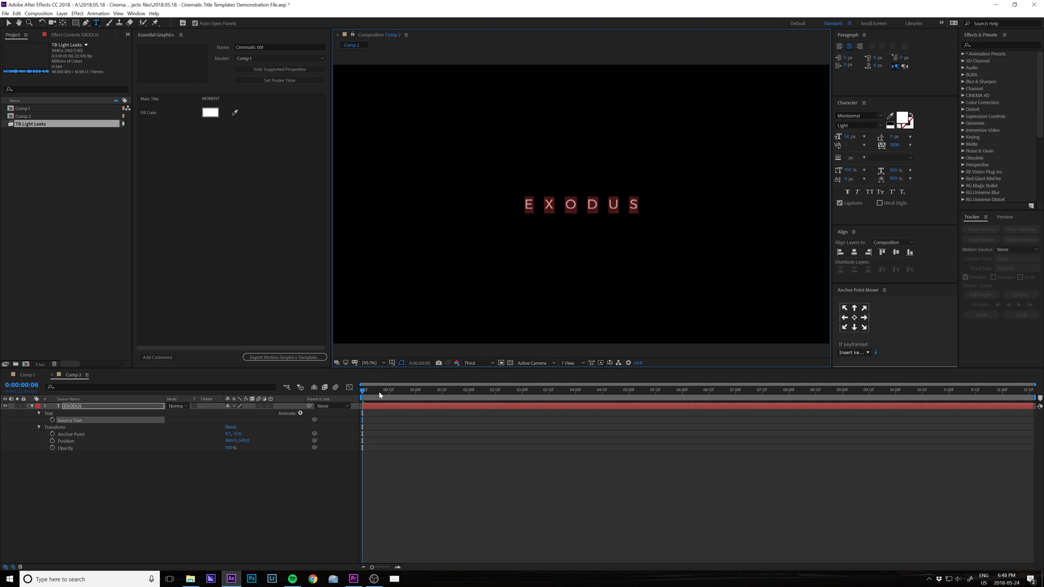
pyautogui.press('space')
pyautogui.press('space')
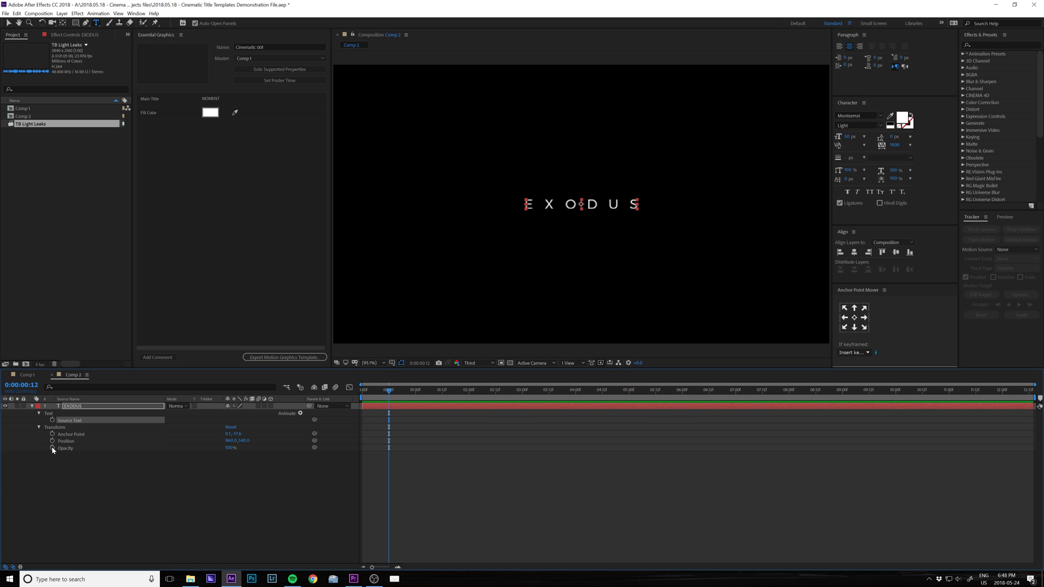
pyautogui.click(52, 448)
pyautogui.moveTo(384, 395); pyautogui.dragTo(362, 396)
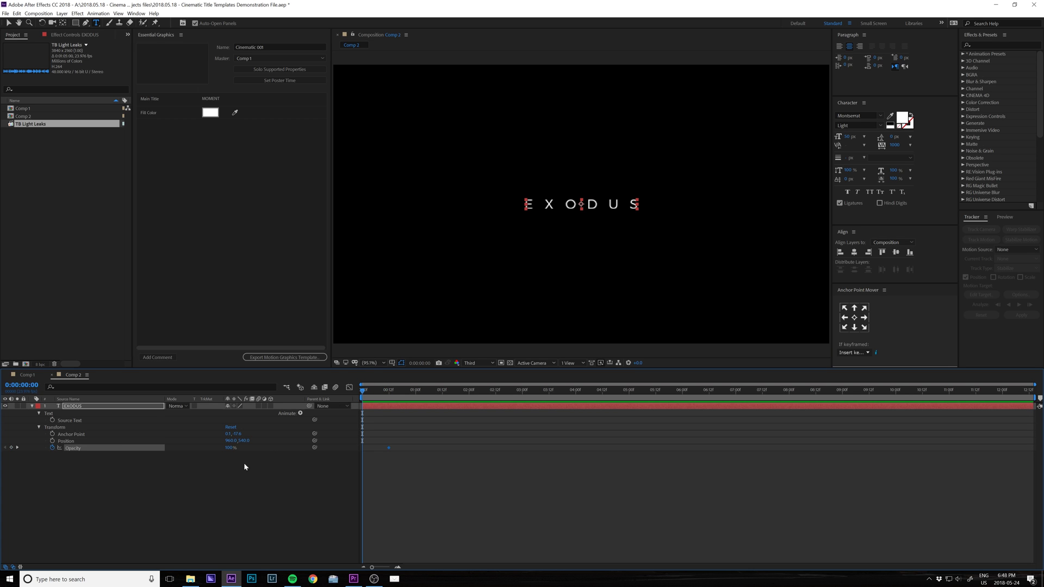
pyautogui.moveTo(231, 448); pyautogui.dragTo(50, 476)
# - Add a Tracking animator to EXODUS, keyframed from 0 at the start to 20 at 6:01
pyautogui.click(300, 415)
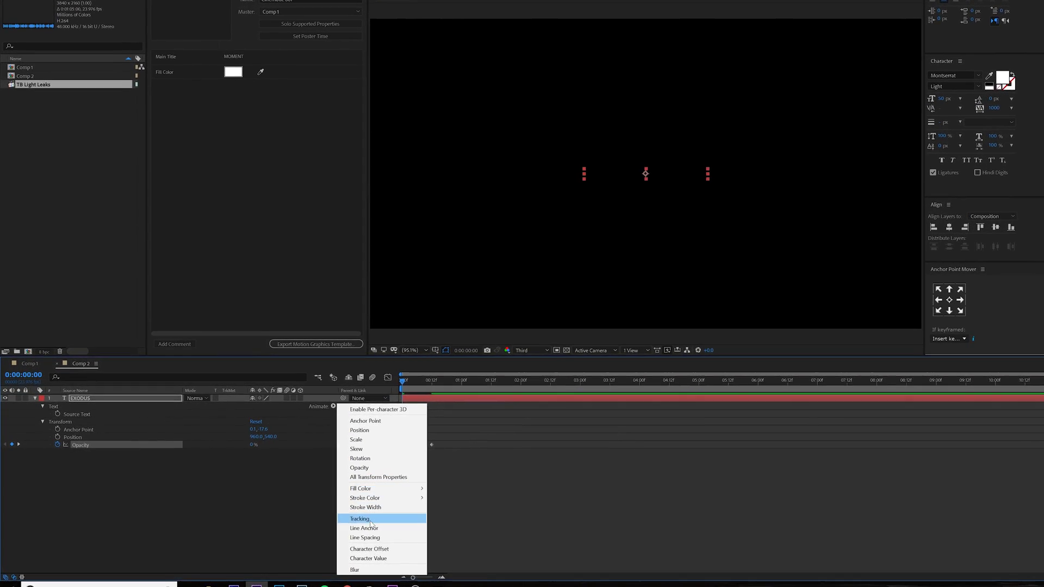
pyautogui.click(408, 522)
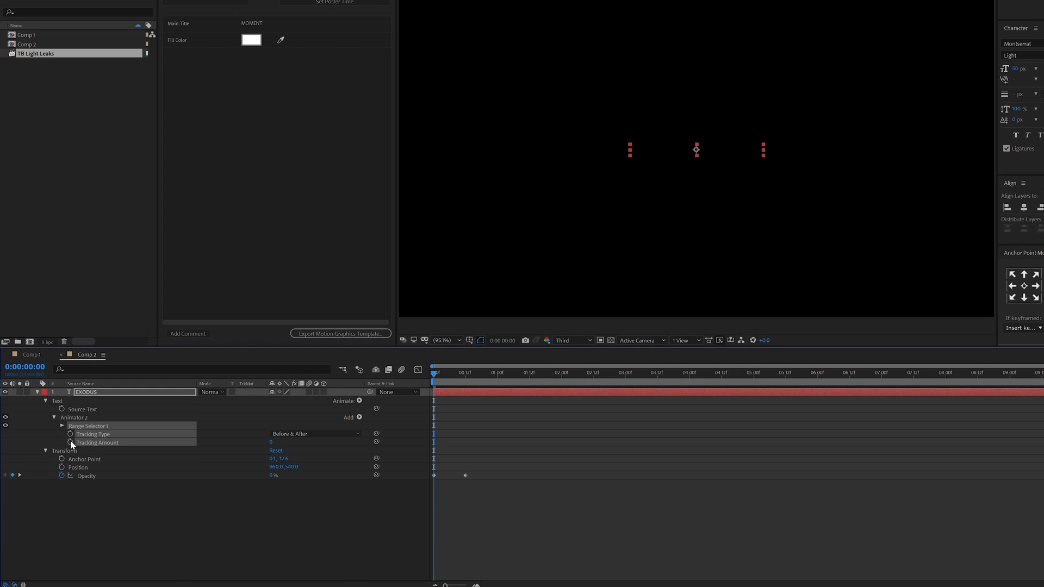
pyautogui.click(71, 442)
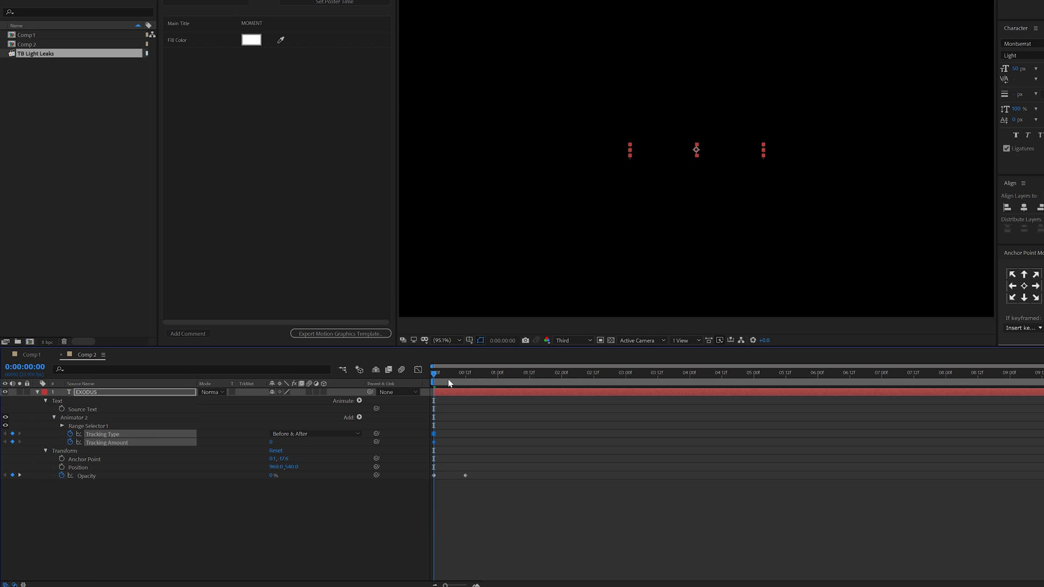
pyautogui.moveTo(440, 377); pyautogui.dragTo(819, 385)
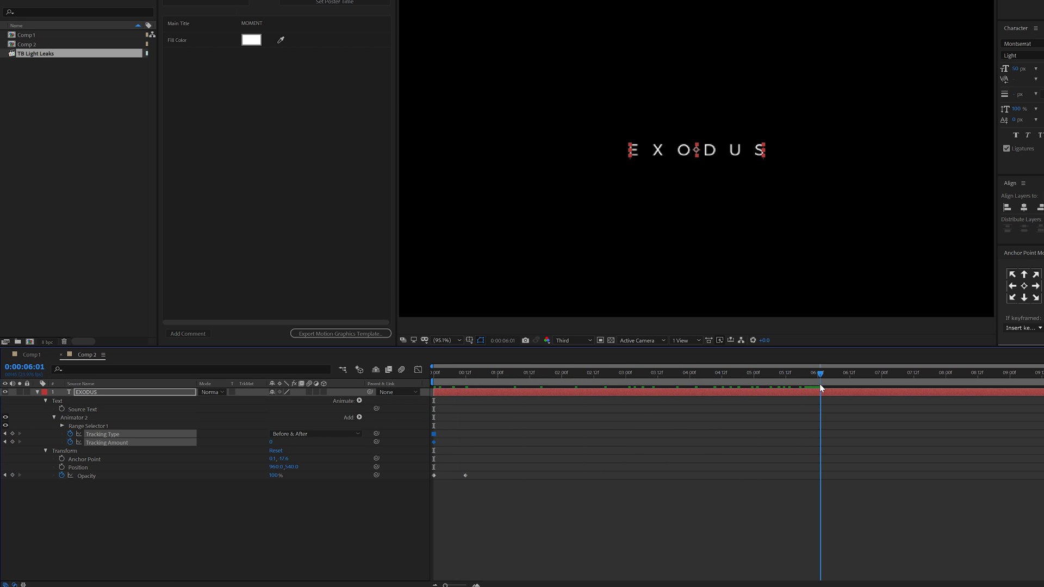
pyautogui.click(273, 442)
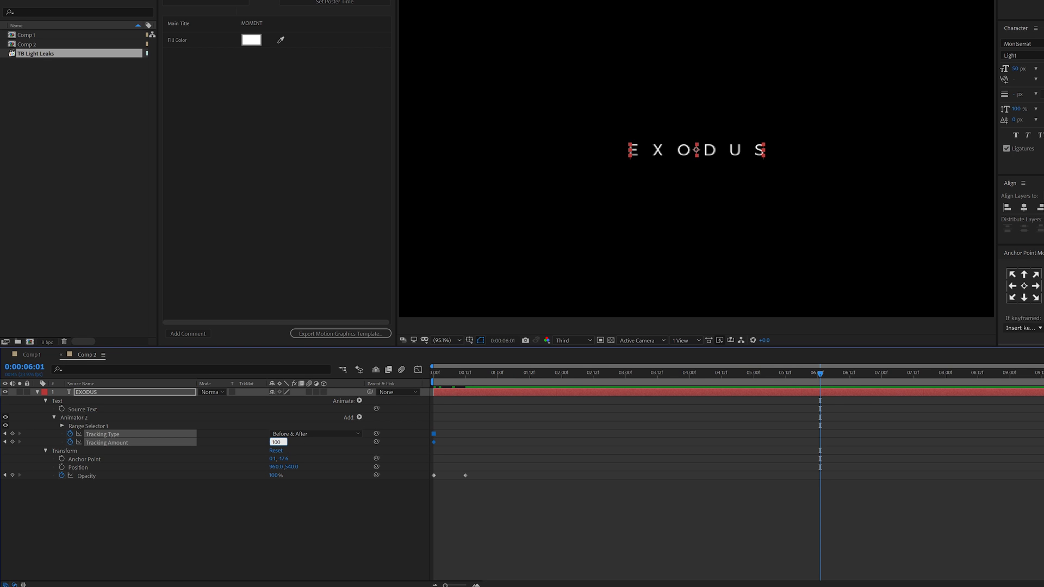
pyautogui.write('20')
pyautogui.press('Return')
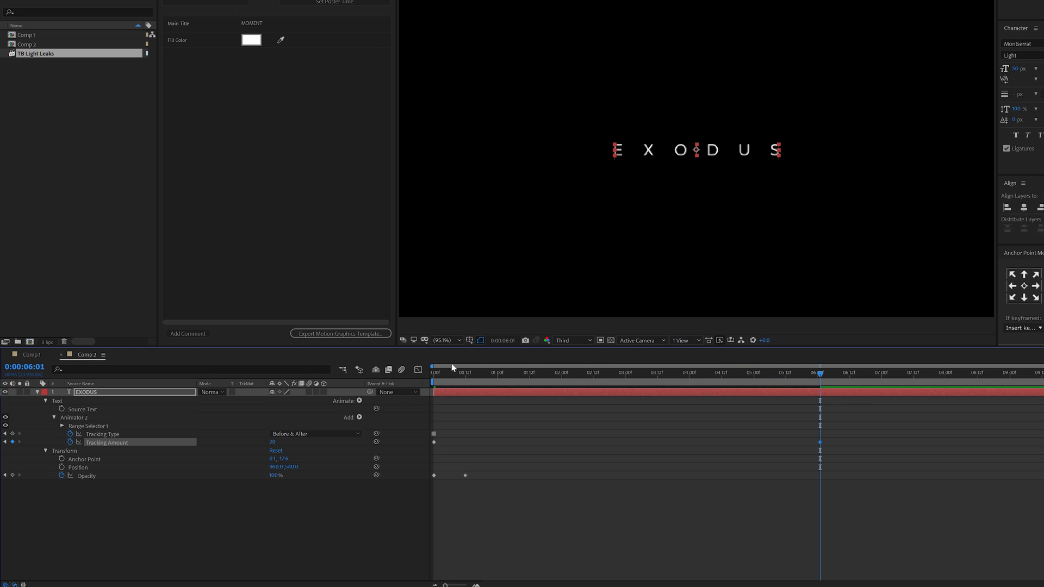
pyautogui.moveTo(780, 377)
pyautogui.mouseDown()
pyautogui.moveTo(777, 412)
pyautogui.moveTo(818, 449)
pyautogui.mouseUp()
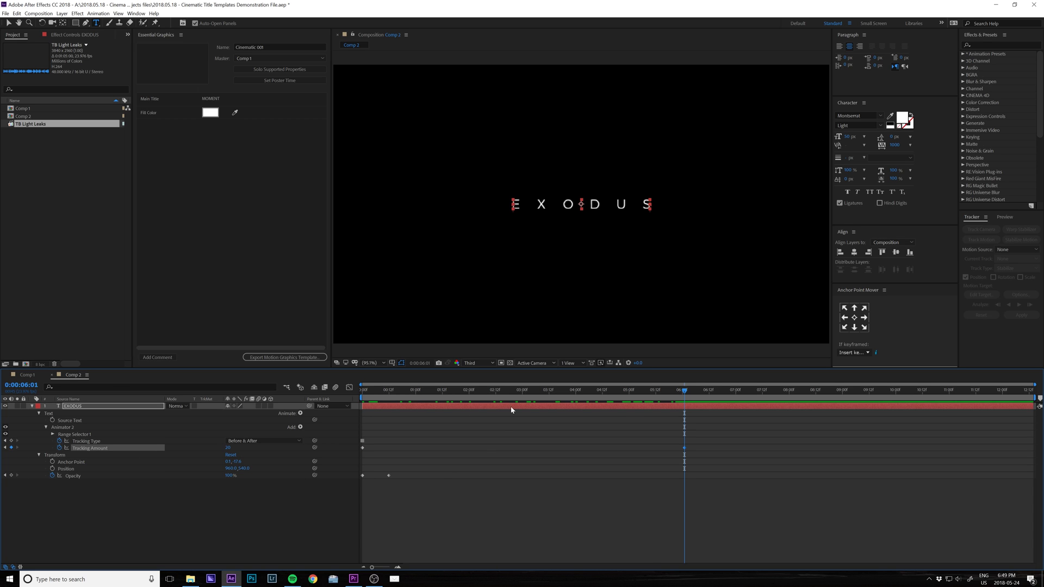
# - Keyframe EXODUS opacity at 100% at 5:00 and 0% at 6:01
pyautogui.click(629, 390)
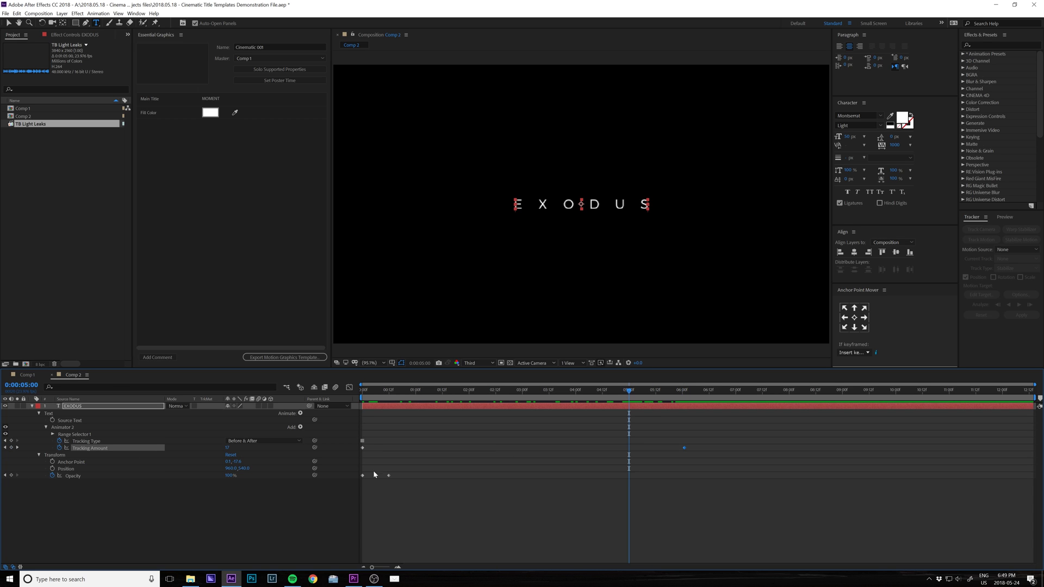
pyautogui.click(11, 475)
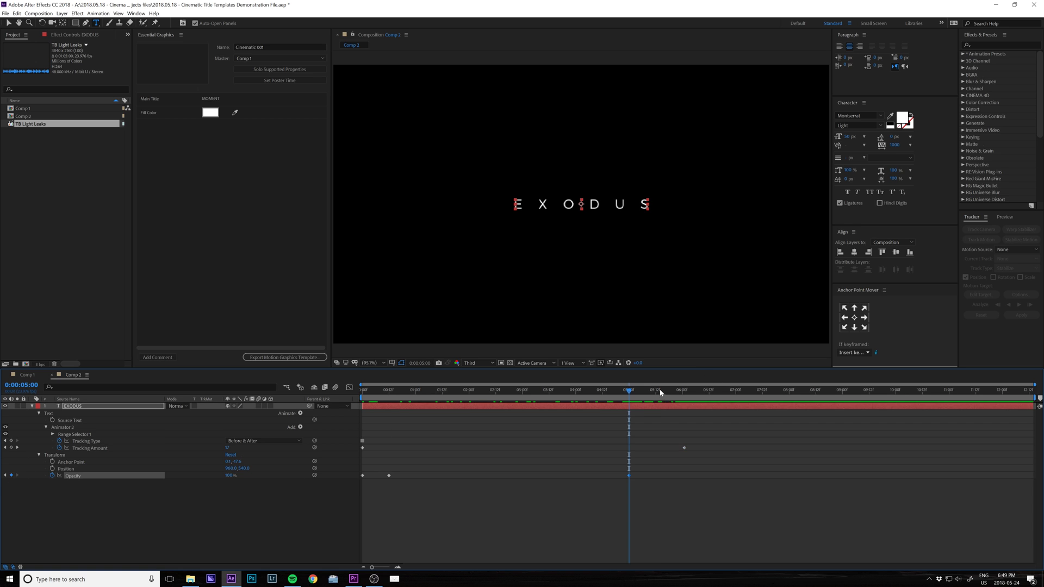
pyautogui.moveTo(661, 392); pyautogui.dragTo(685, 390)
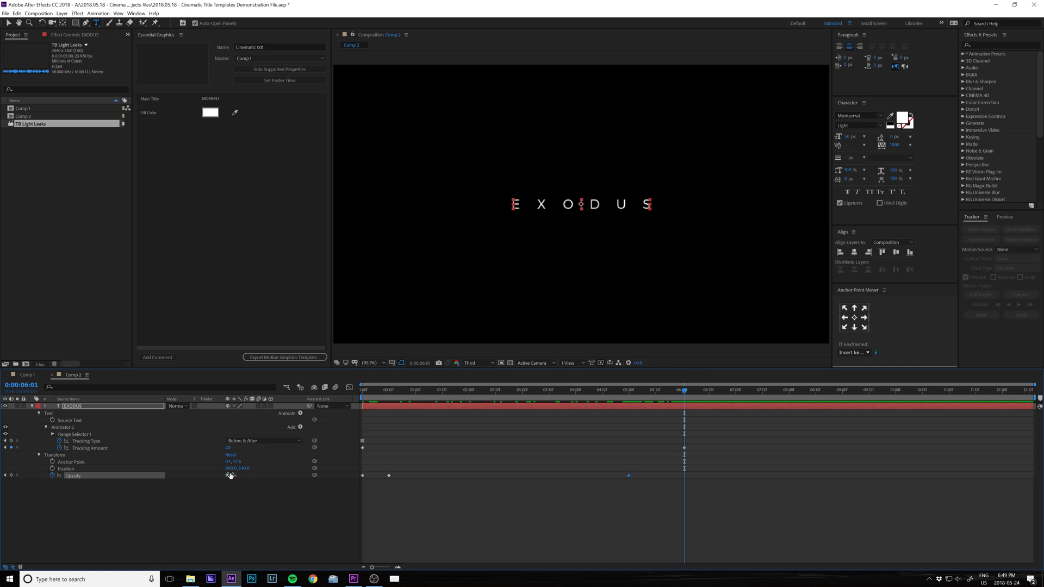
pyautogui.moveTo(231, 476); pyautogui.dragTo(34, 488)
pyautogui.moveTo(679, 392); pyautogui.dragTo(490, 393)
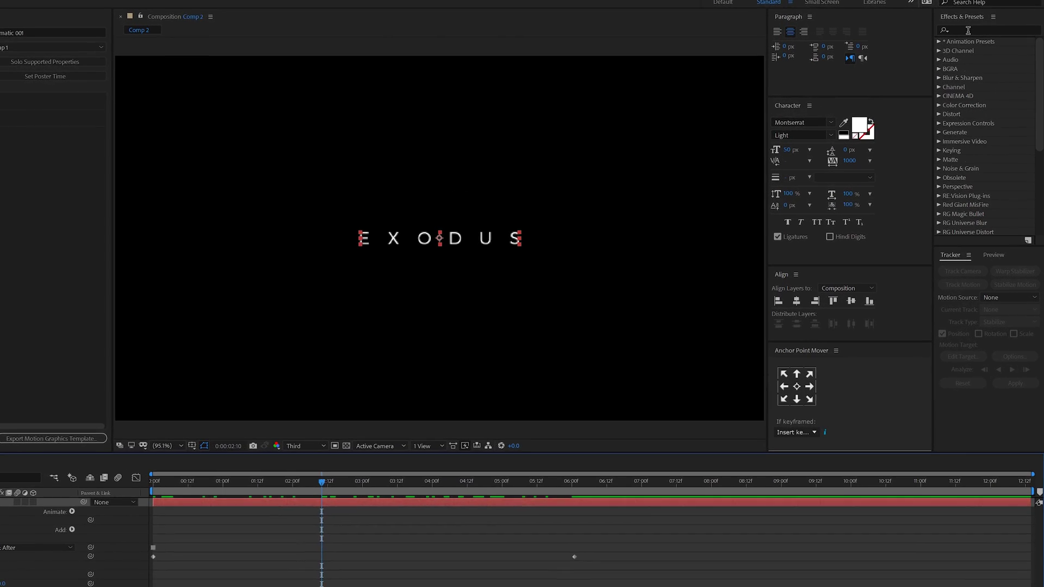
pyautogui.click(968, 31)
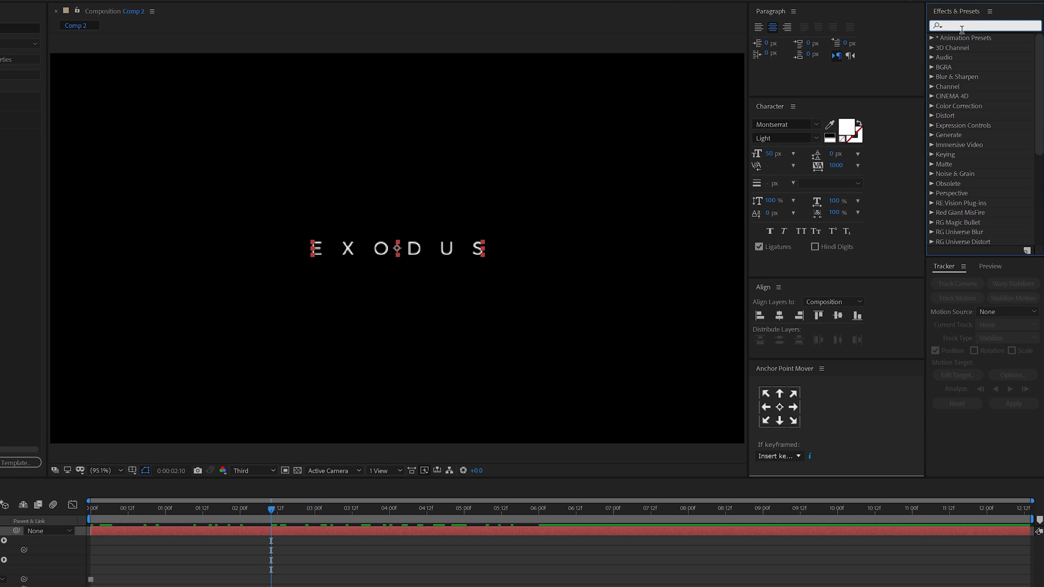
pyautogui.write('lens bl')
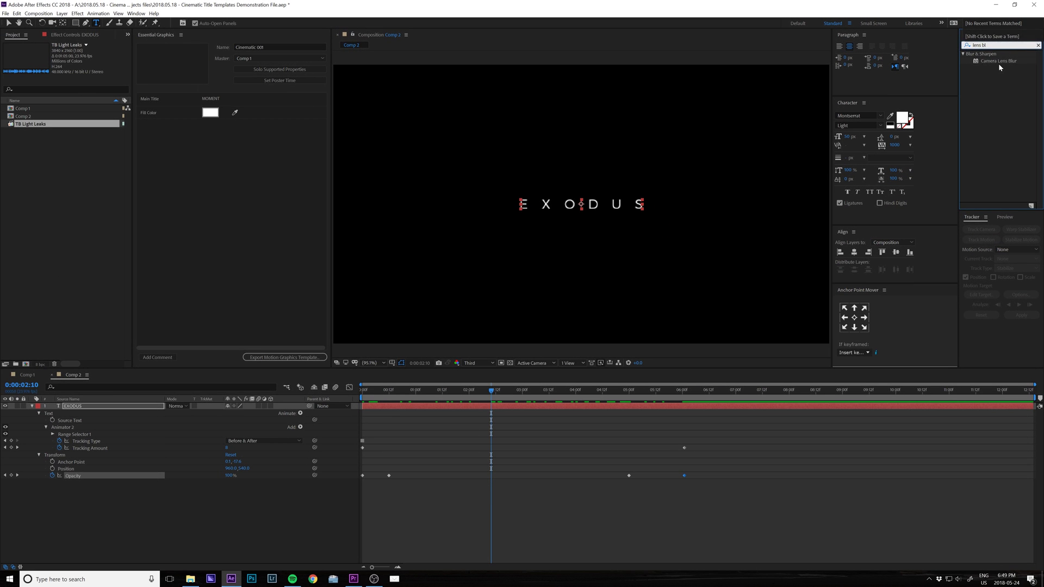
# - Apply the Camera Lens Blur effect to the EXODUS layer
pyautogui.moveTo(996, 61); pyautogui.dragTo(86, 413)
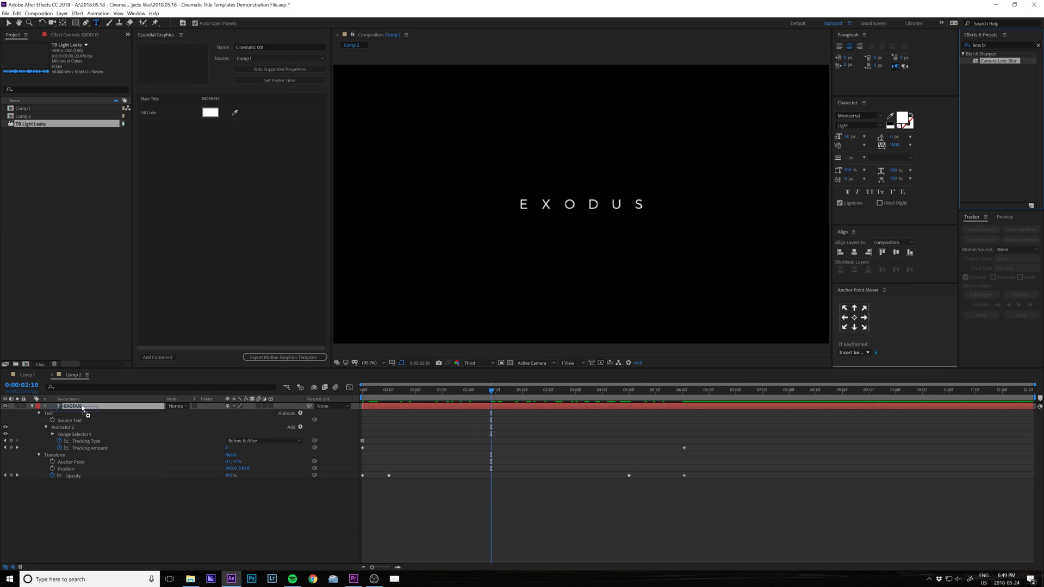
pyautogui.moveTo(85, 412); pyautogui.dragTo(87, 408)
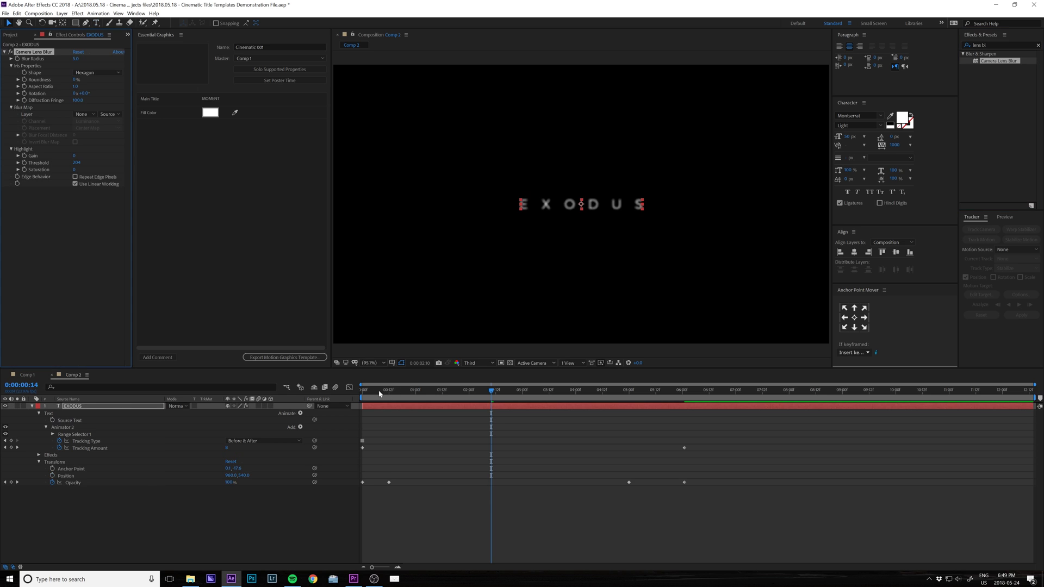
pyautogui.moveTo(379, 392); pyautogui.dragTo(174, 208)
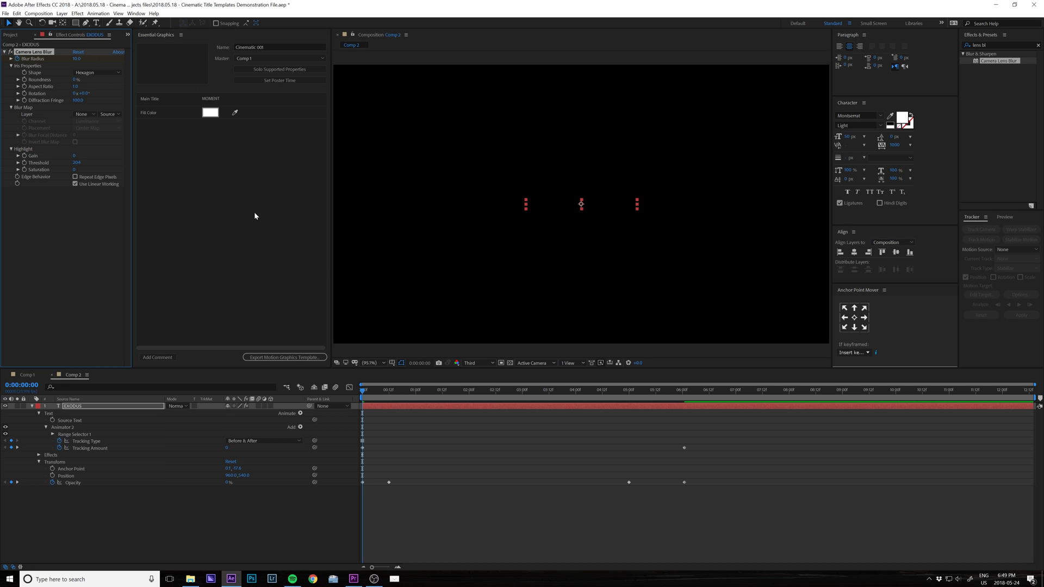
# - Set Camera Lens Blur radius to 0 at one second and preview the animation
pyautogui.press('space')
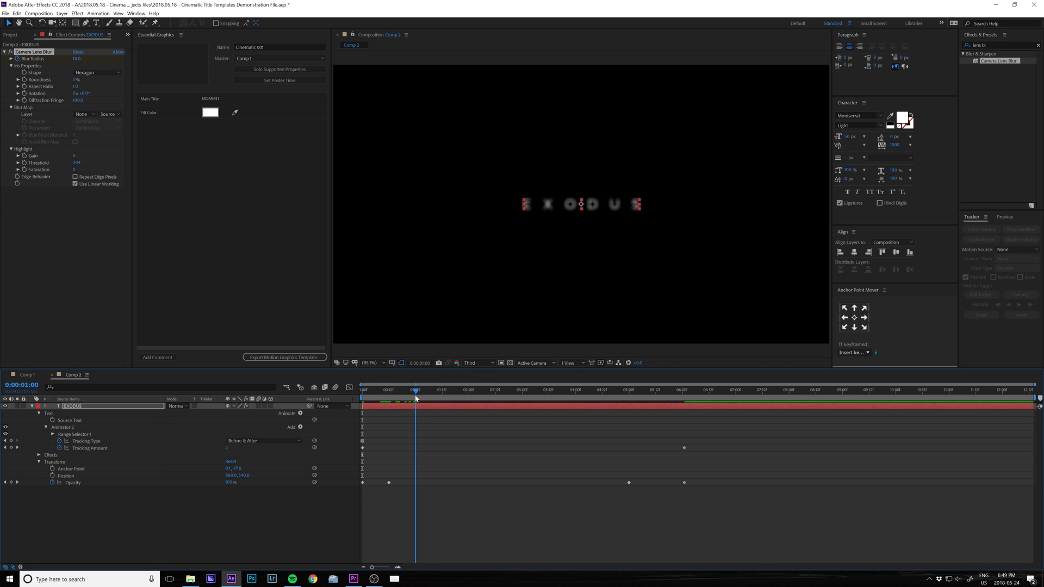
pyautogui.click(77, 59)
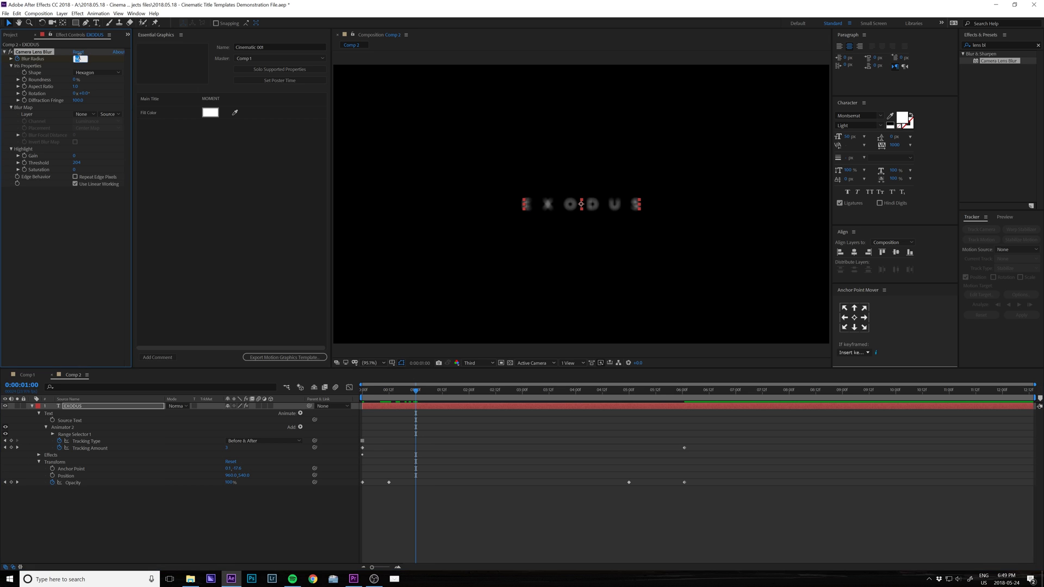
pyautogui.write('0')
pyautogui.press('Return')
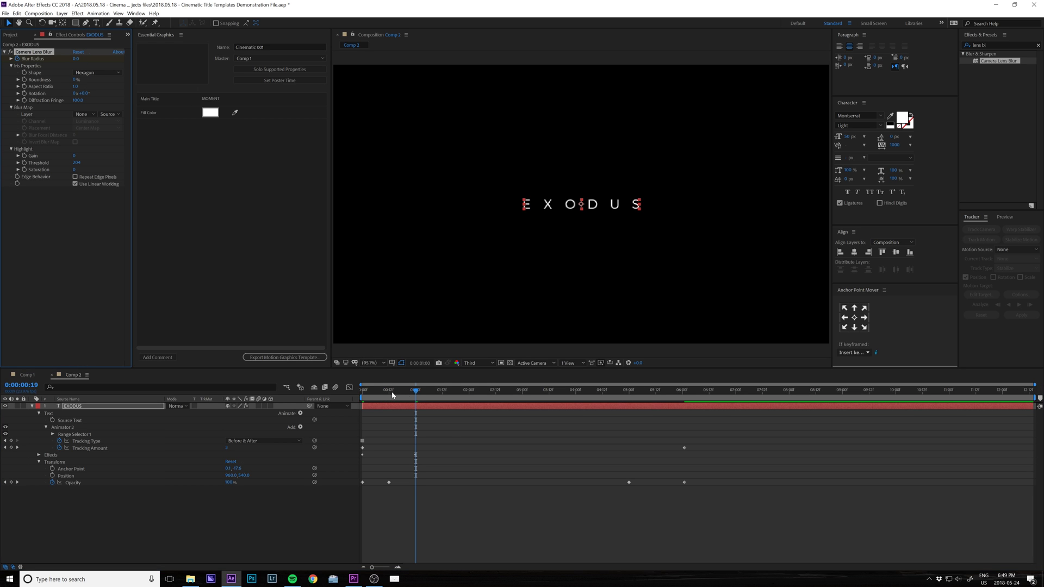
pyautogui.moveTo(391, 396); pyautogui.dragTo(353, 398)
pyautogui.press('space')
pyautogui.press('space')
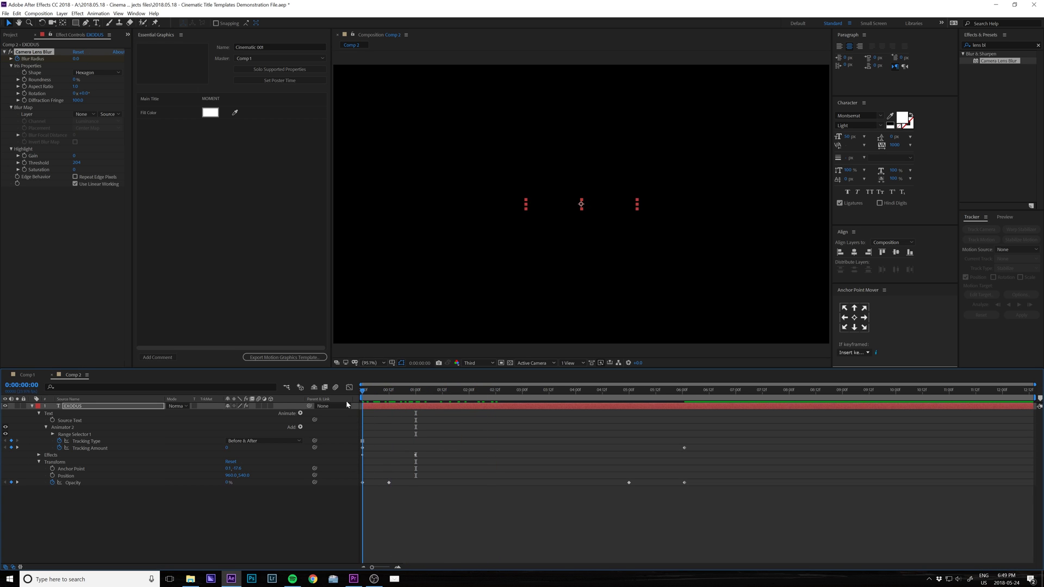
pyautogui.press('space')
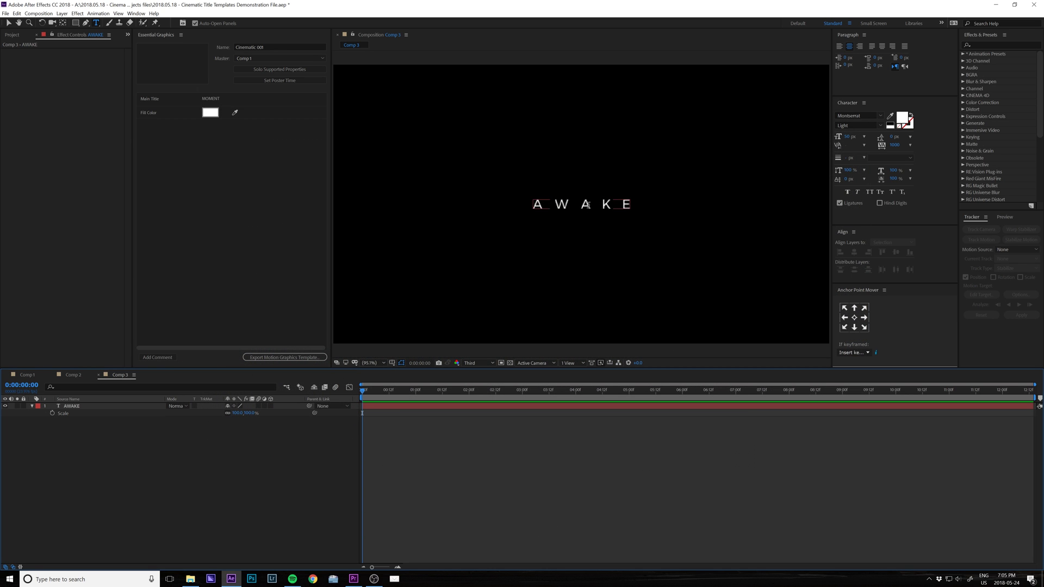
# - Apply the Directional Blur effect to the AWAKE text layer
pyautogui.doubleClick(584, 204)
pyautogui.click(990, 45)
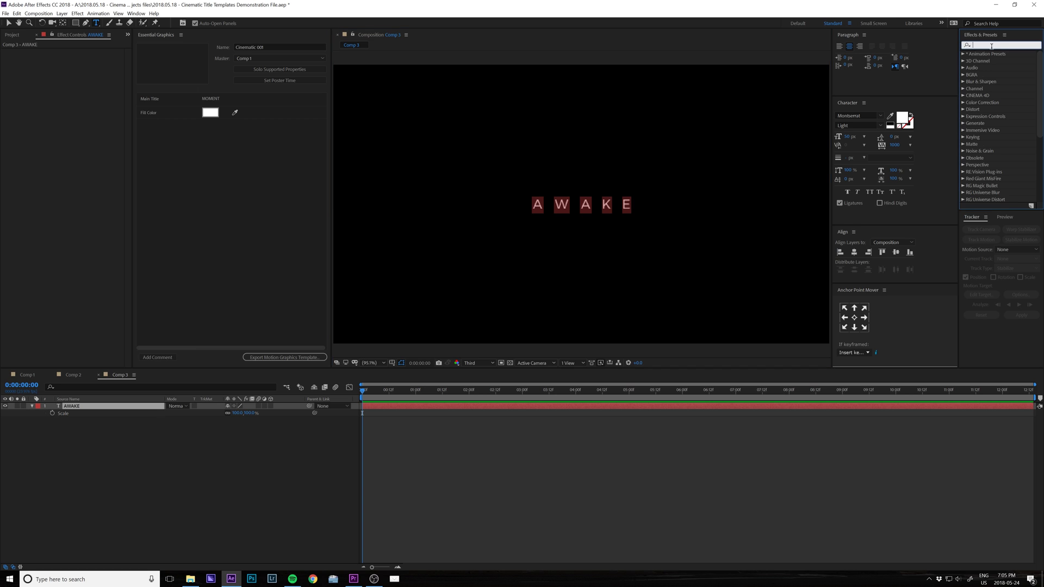
pyautogui.write('dir')
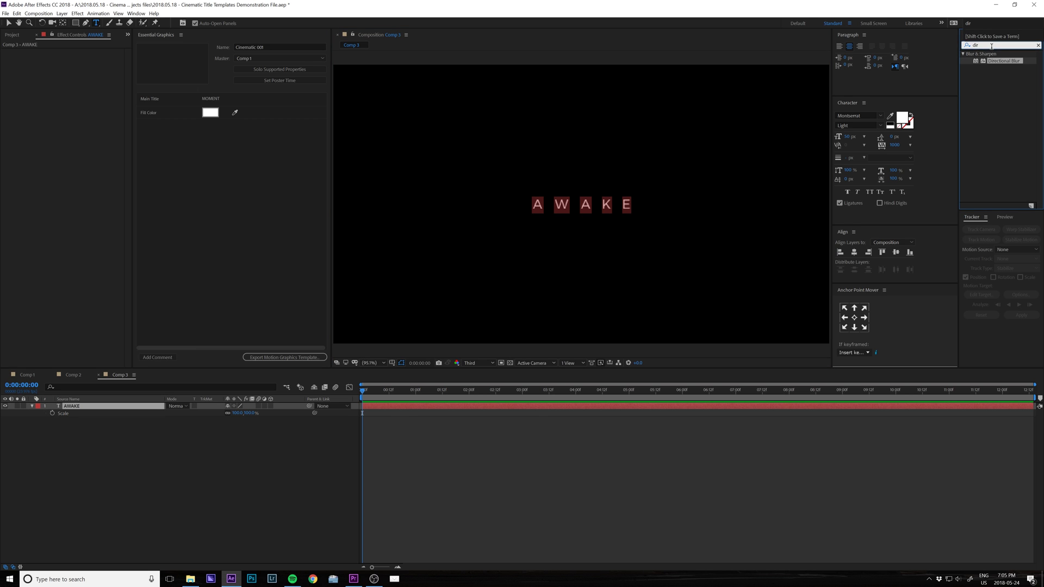
pyautogui.moveTo(1001, 61); pyautogui.dragTo(70, 408)
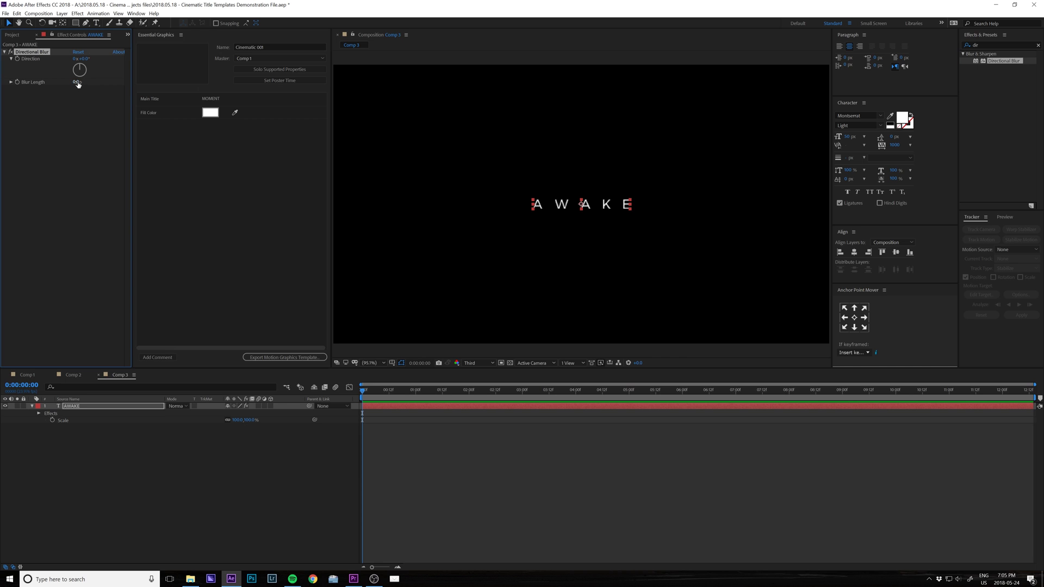
# - Keyframe Directional Blur length heavy at 0s and 0 at two seconds
pyautogui.click(77, 83)
pyautogui.press('Return')
pyautogui.press('pagedown')
pyautogui.press('pagedown')
pyautogui.press('pagedown')
pyautogui.press('pagedown')
pyautogui.press('pagedown')
pyautogui.press('pagedown')
pyautogui.press('pagedown')
pyautogui.press('pagedown')
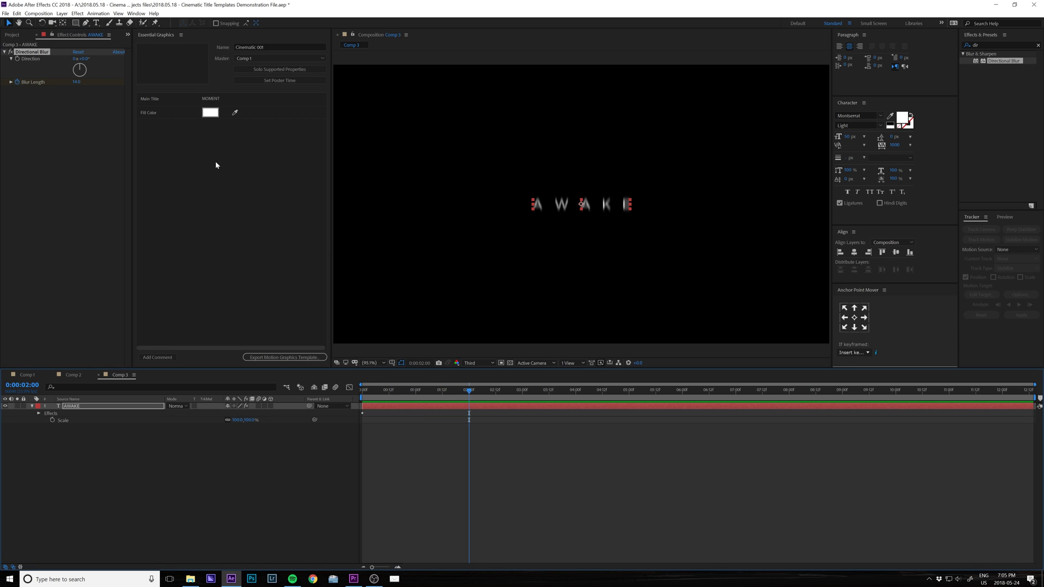
pyautogui.click(77, 83)
pyautogui.write('0')
pyautogui.press('Return')
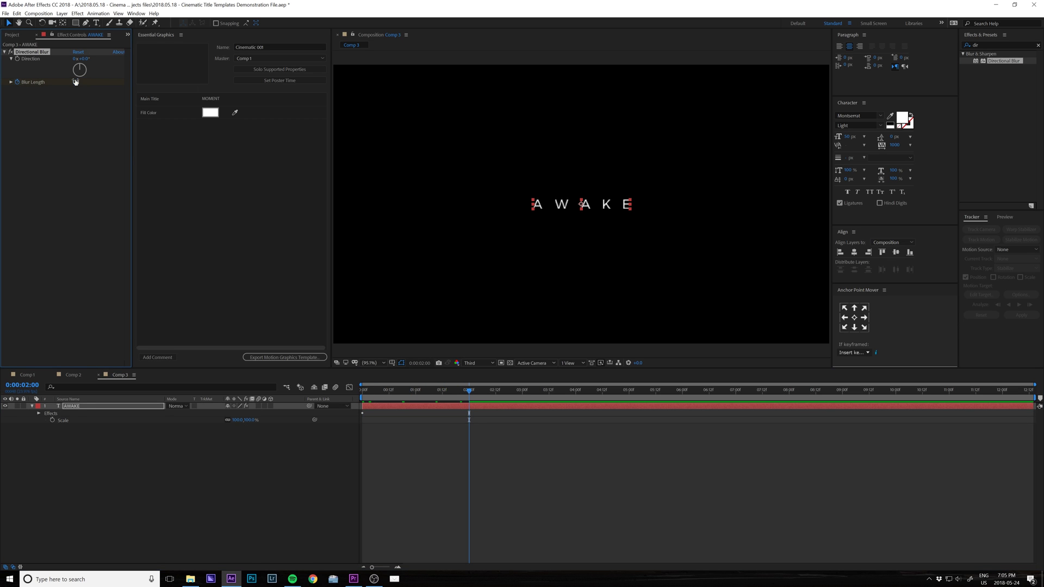
# - Keyframe AWAKE's Scale at full size at two seconds and 90% at the start, then preview
pyautogui.press('Return')
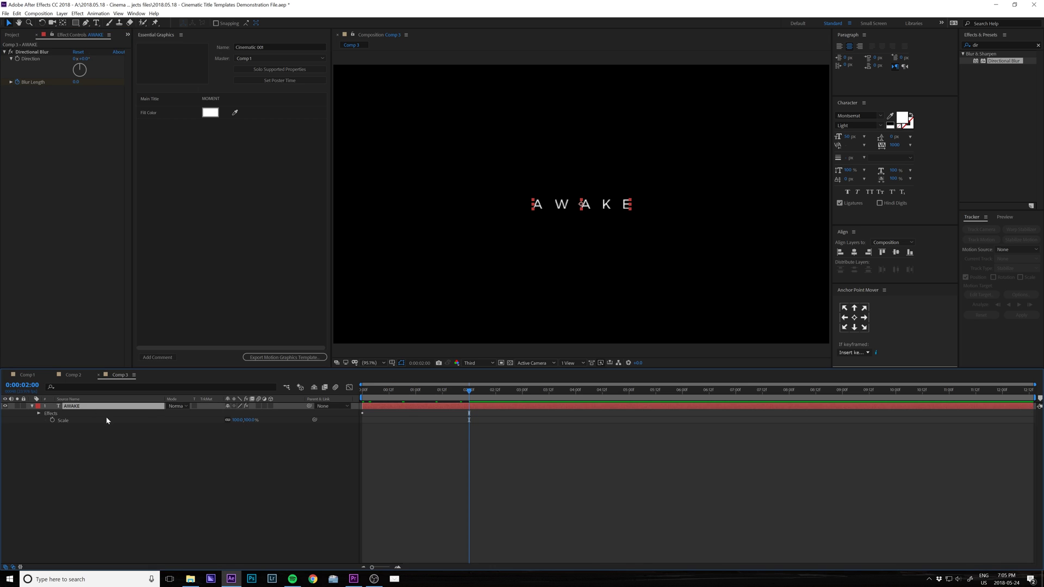
pyautogui.press('s')
pyautogui.click(54, 413)
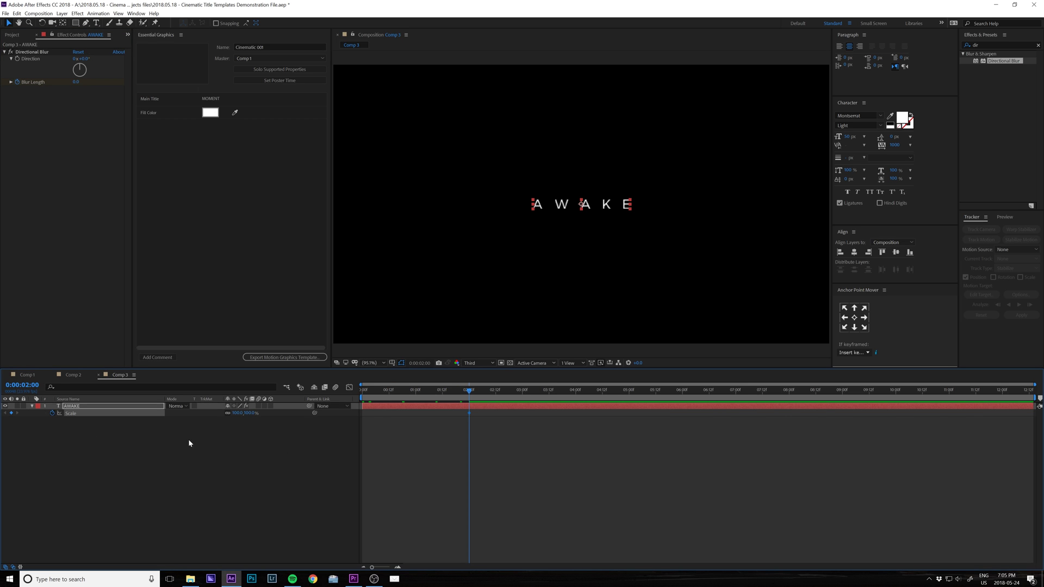
pyautogui.moveTo(468, 392); pyautogui.dragTo(363, 393)
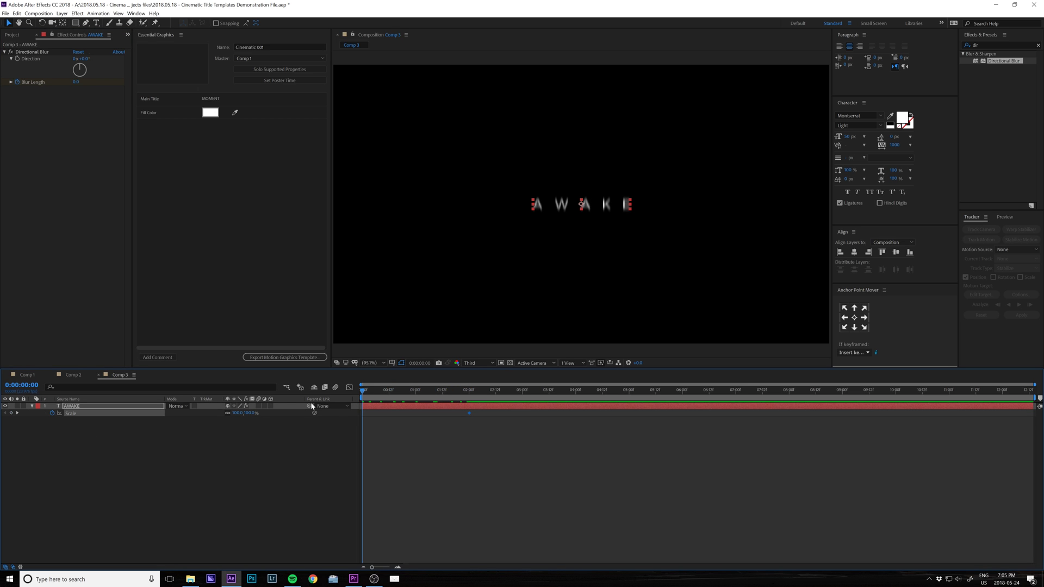
pyautogui.click(239, 411)
pyautogui.write('90')
pyautogui.press('Return')
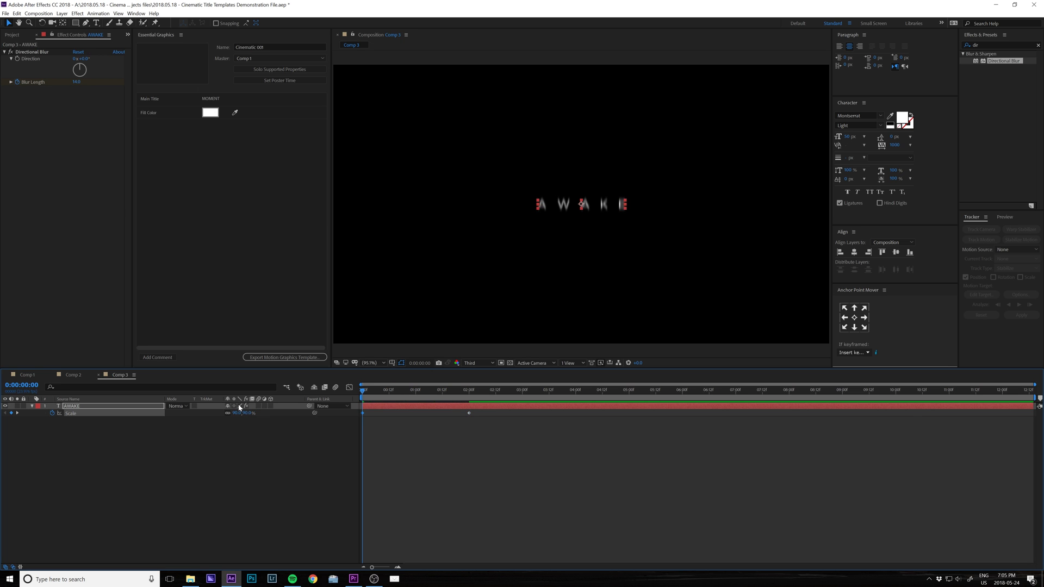
pyautogui.press('space')
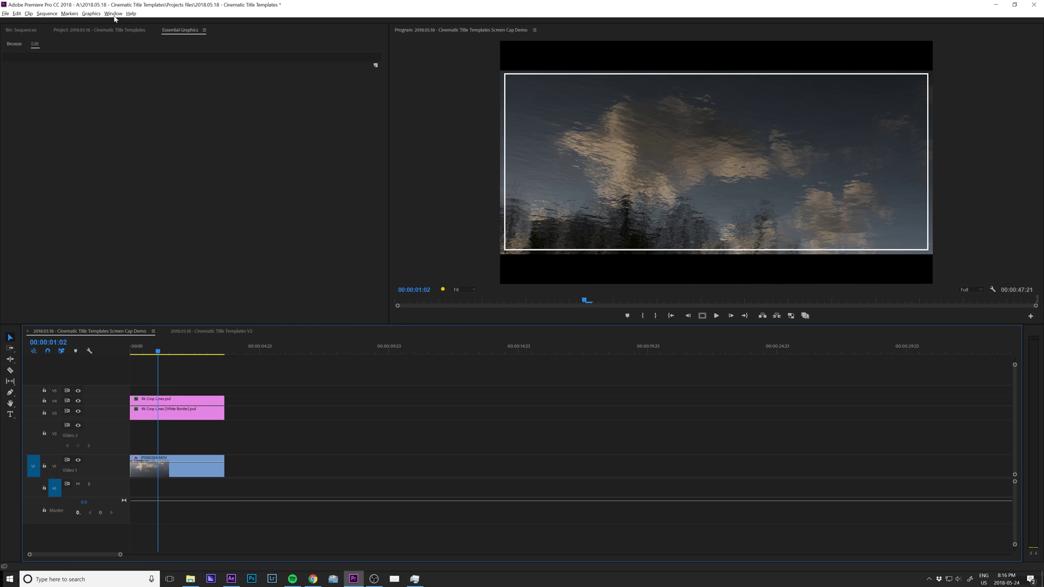
# - Place Cinematic Title 001 from Essential Graphics above the cloud footage and trim it
pyautogui.click(113, 13)
pyautogui.click(37, 157)
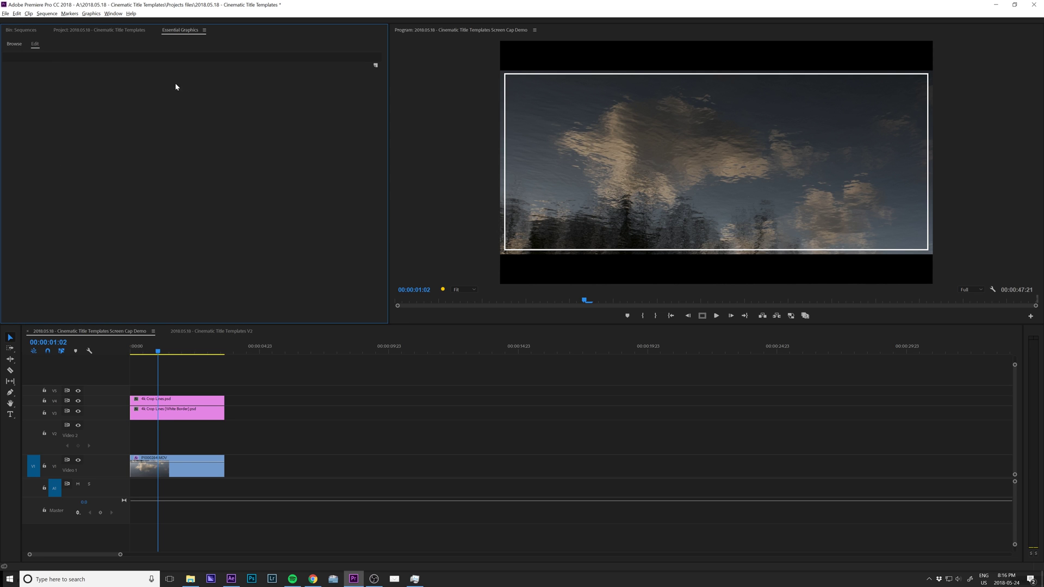
pyautogui.click(14, 44)
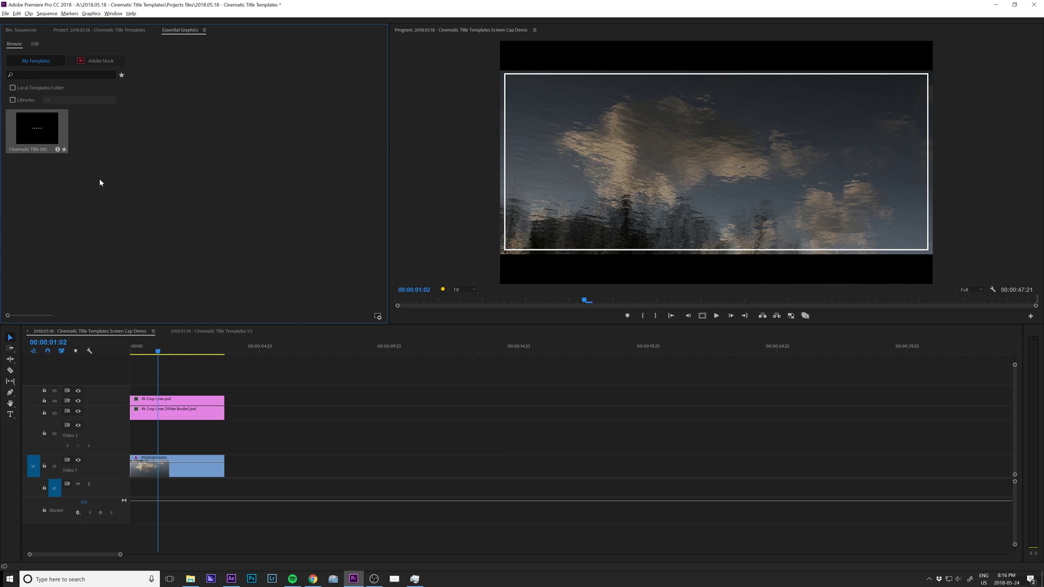
pyautogui.moveTo(37, 128)
pyautogui.mouseDown()
pyautogui.moveTo(252, 440)
pyautogui.moveTo(224, 444)
pyautogui.mouseUp()
pyautogui.moveTo(157, 349); pyautogui.dragTo(145, 355)
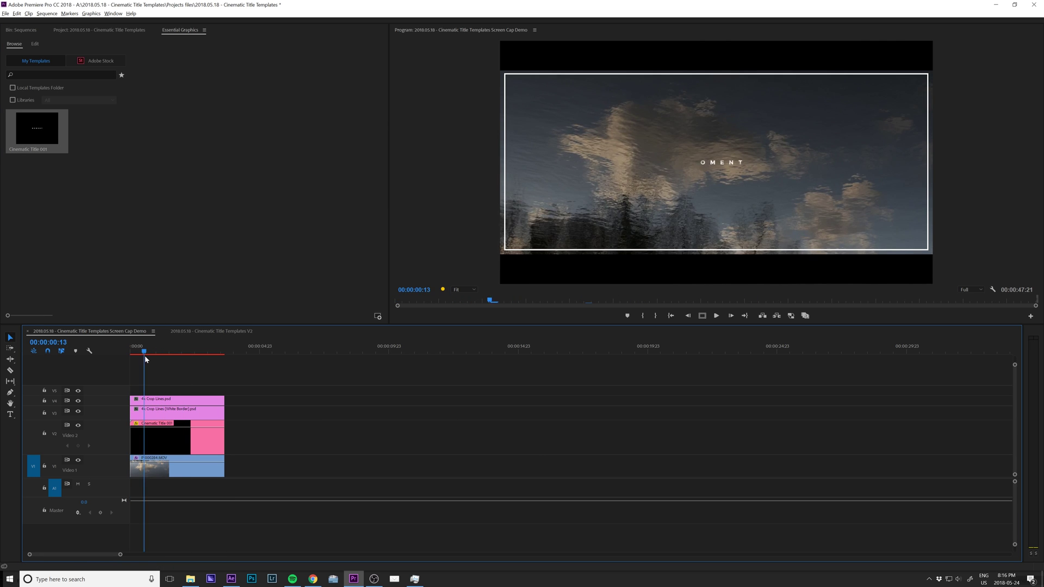
pyautogui.moveTo(145, 356); pyautogui.dragTo(162, 375)
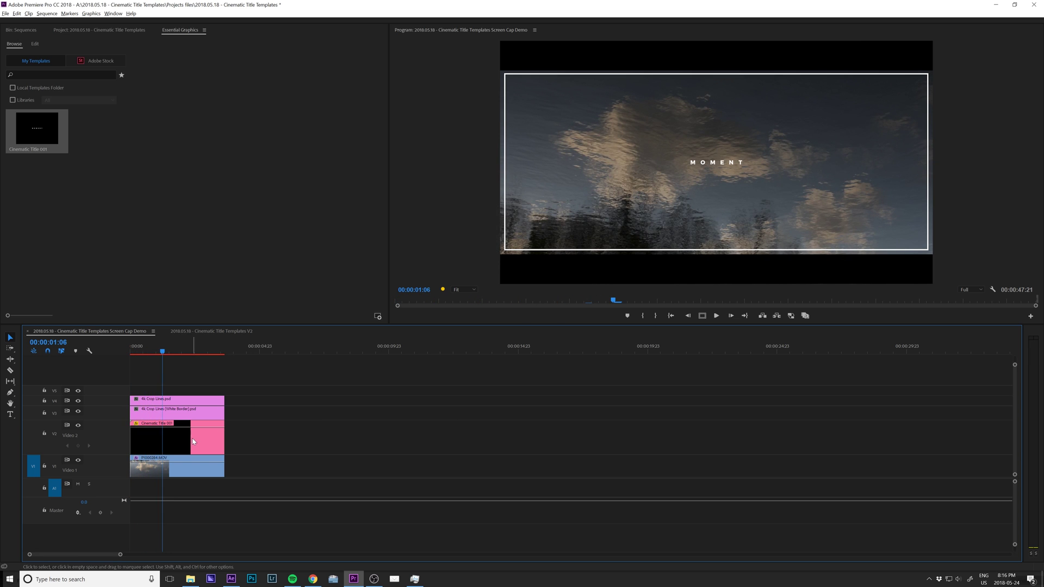
# - Shift the MOMENT title's fill colour toward yellow
pyautogui.click(193, 441)
pyautogui.click(38, 80)
pyautogui.click(14, 97)
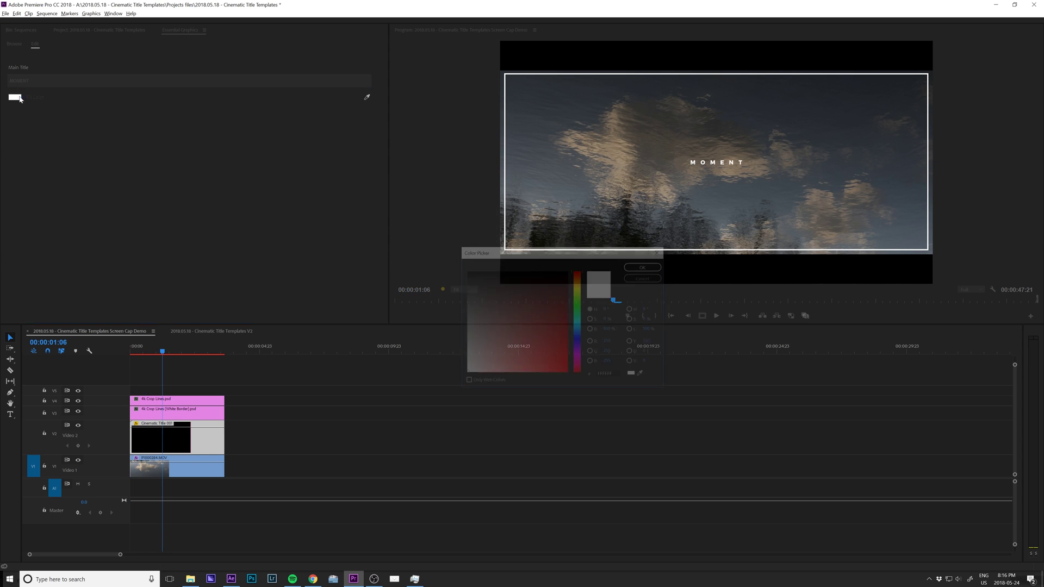
pyautogui.moveTo(577, 292); pyautogui.dragTo(580, 287)
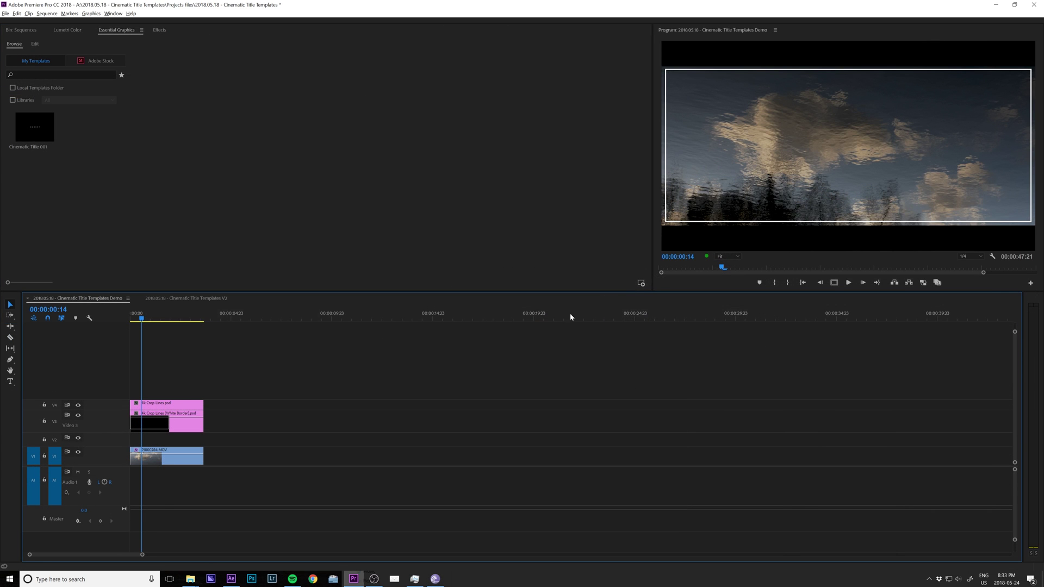
# - Open the Install Motion Graphics template file chooser from the Essential Graphics panel
pyautogui.click(484, 159)
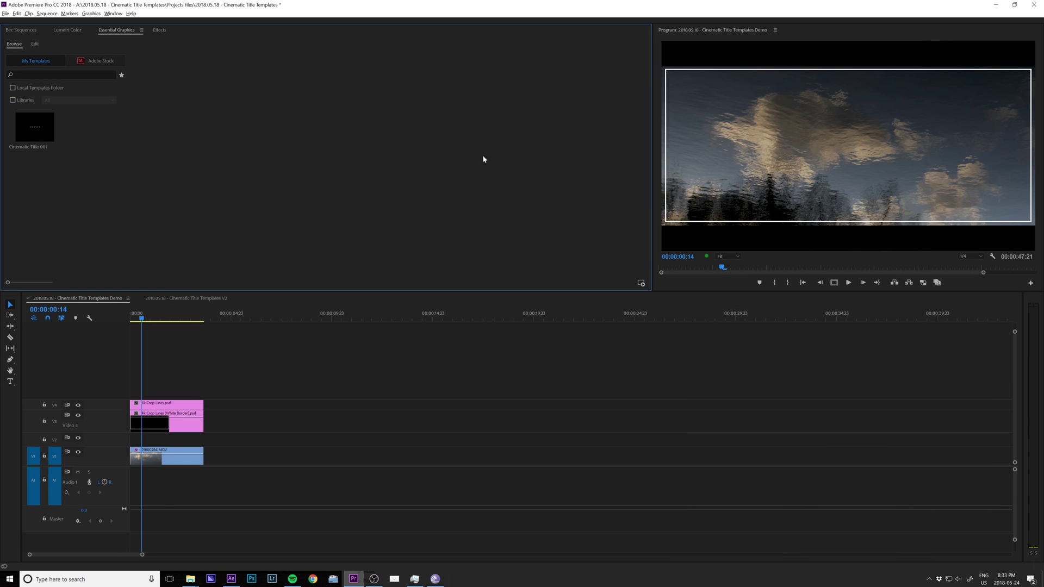
pyautogui.click(641, 284)
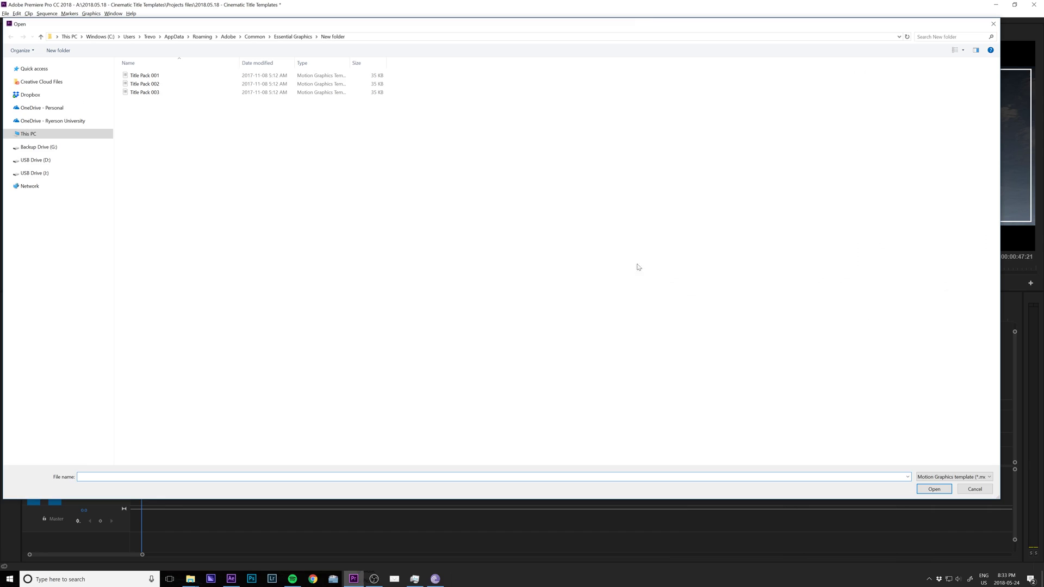